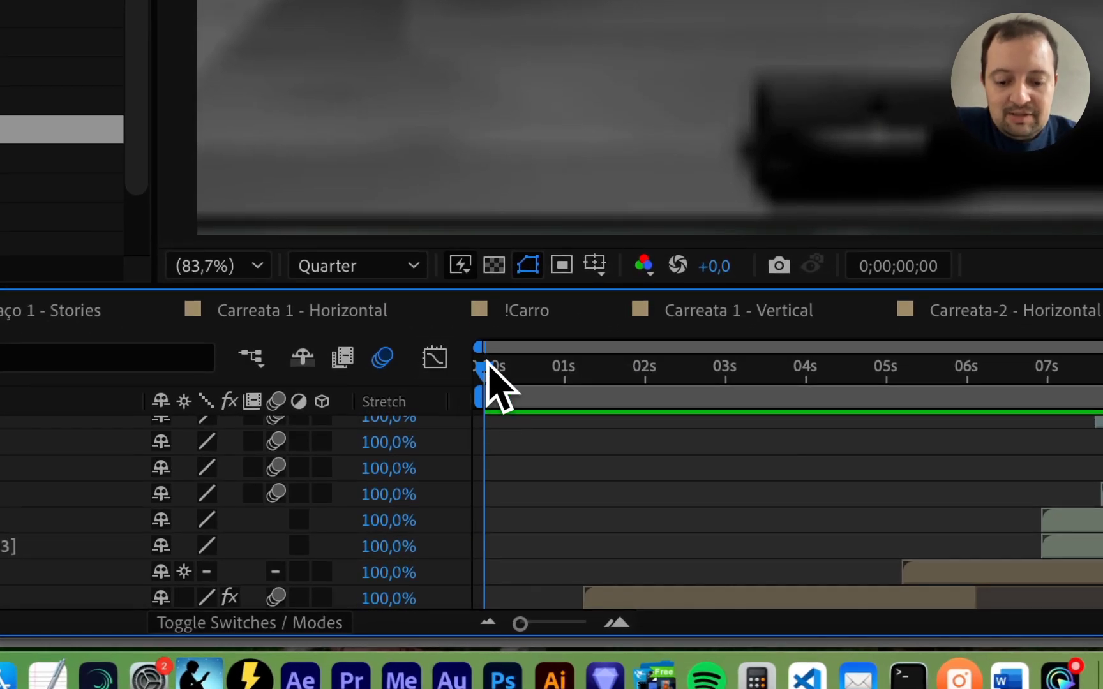
Play the template preview, then scrub ahead to the flag scene.
key(space)
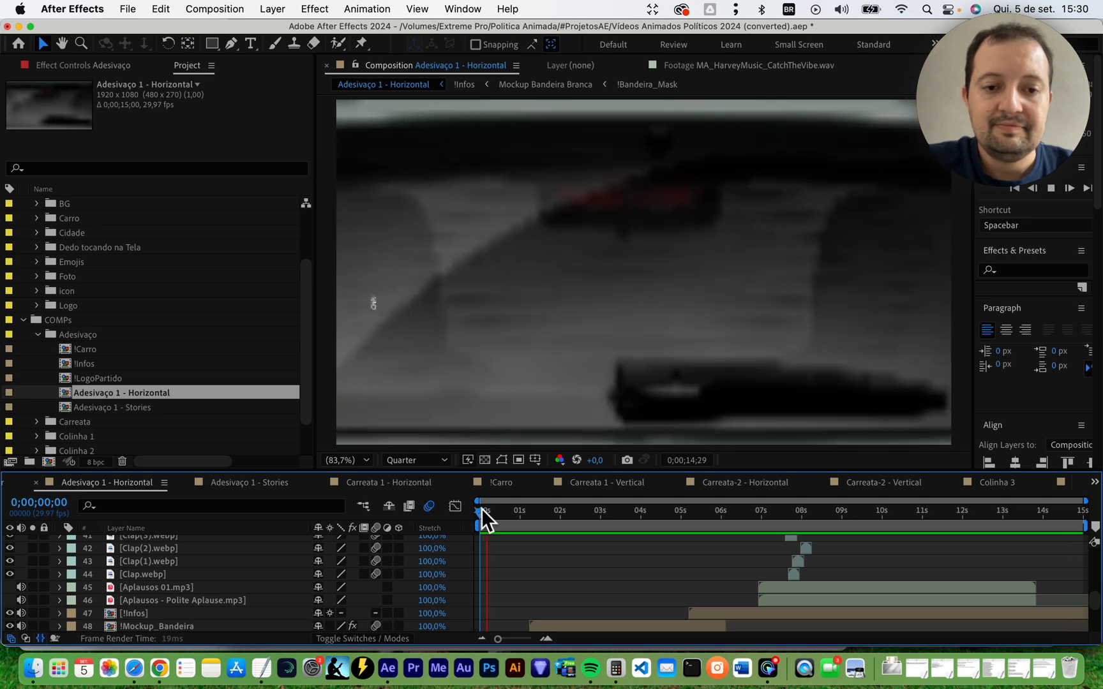
key(space)
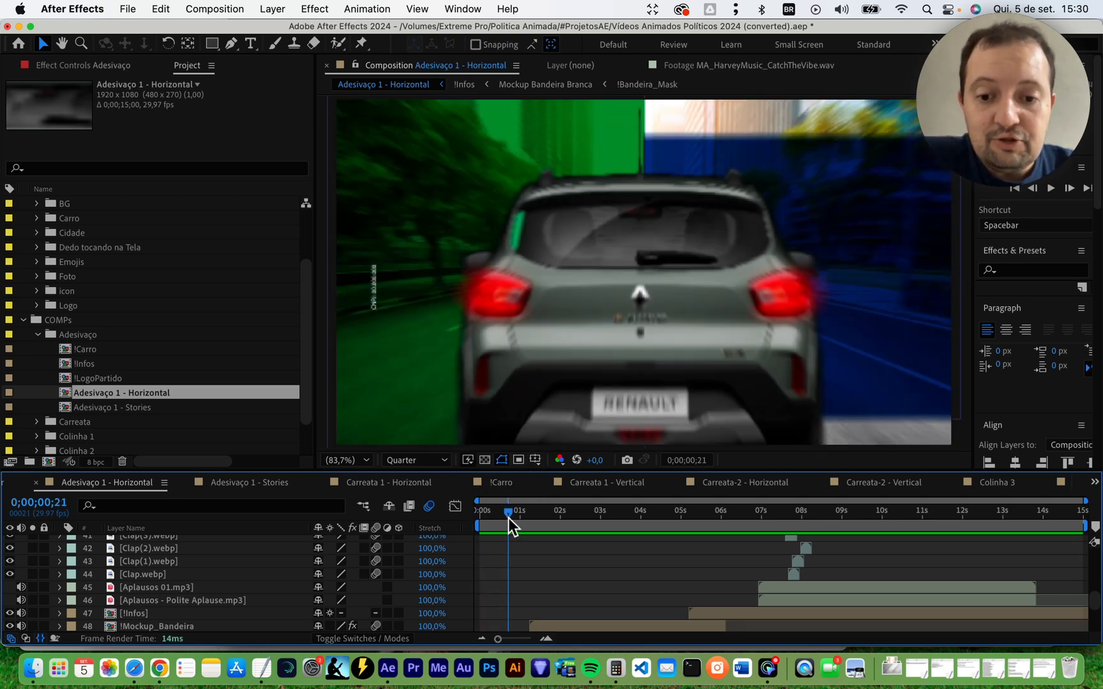
drag(508, 517, 792, 555)
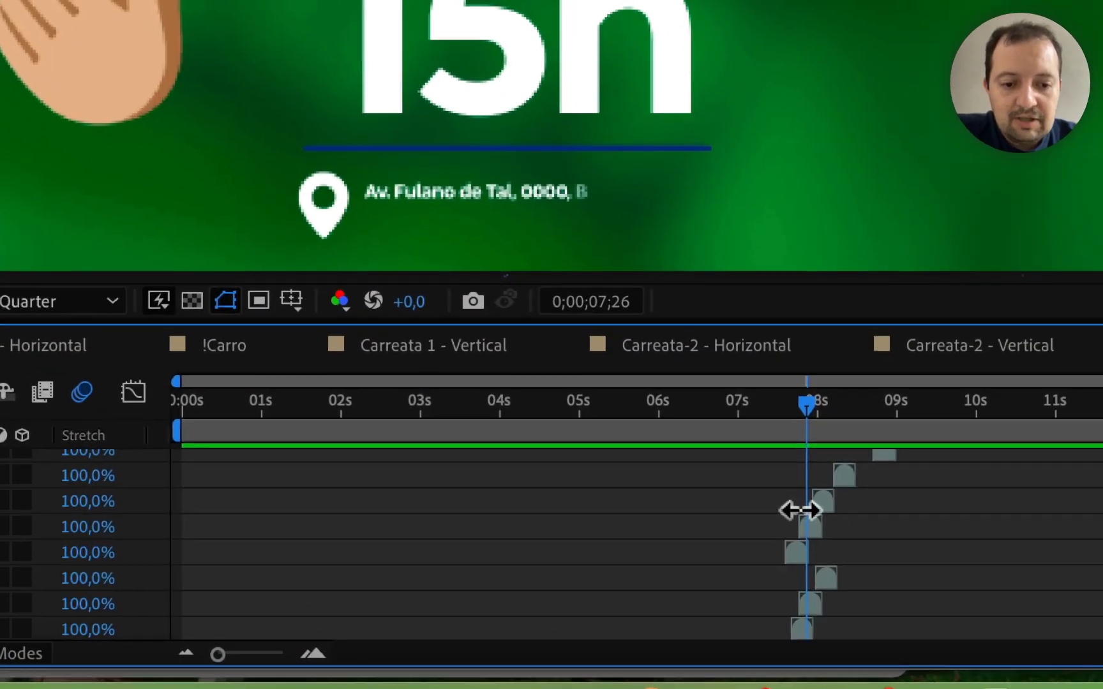
Resize the viewer, select the Clap(5).webp layer and advance to about 9 seconds.
drag(758, 325, 758, 670)
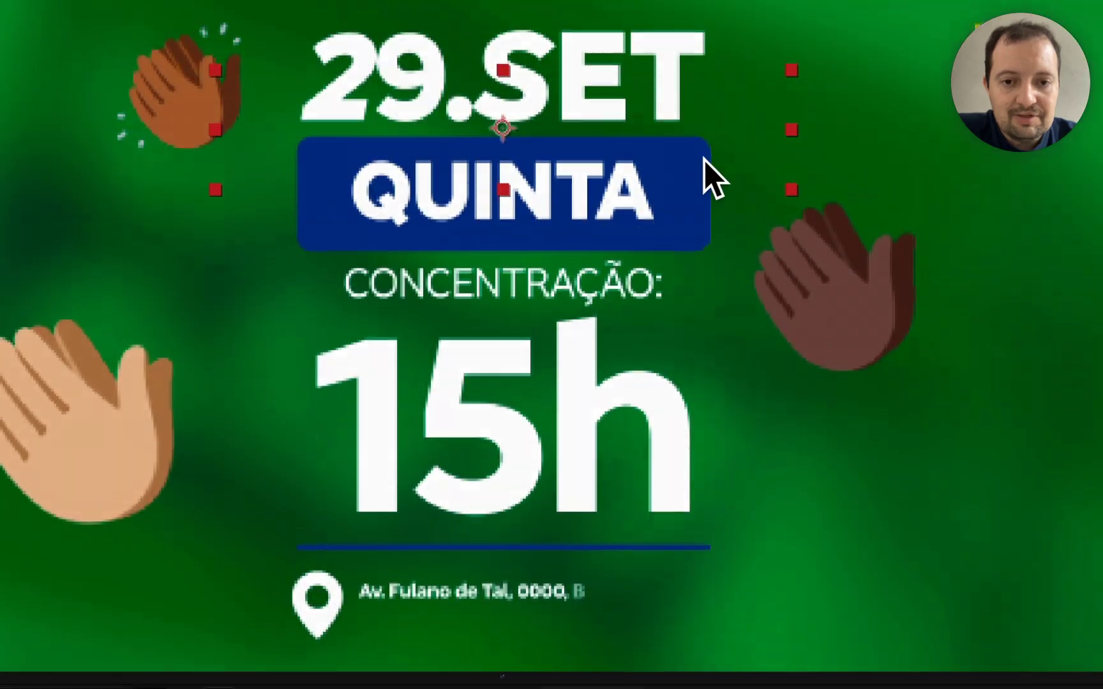
drag(657, 670, 714, 505)
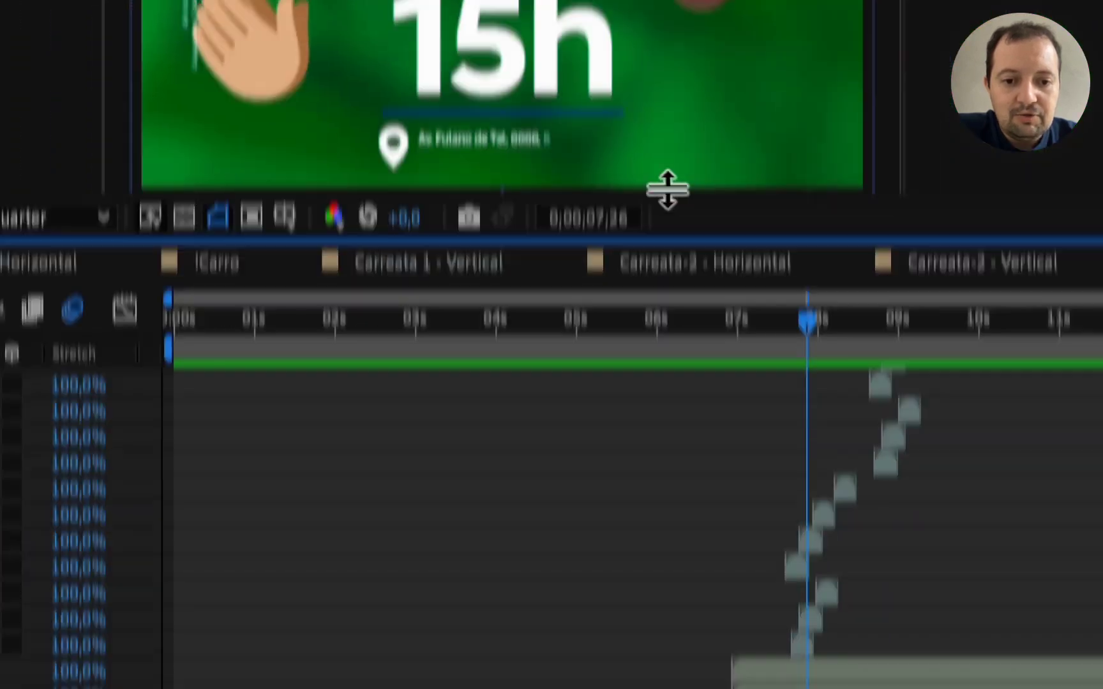
click(275, 424)
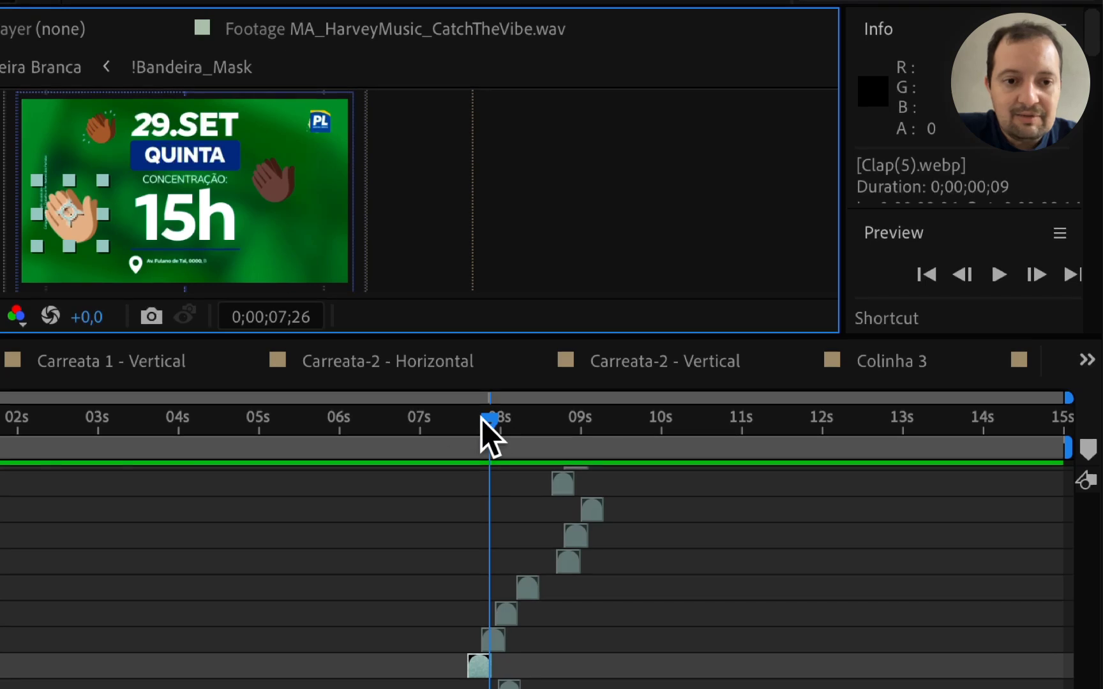
drag(482, 419, 606, 438)
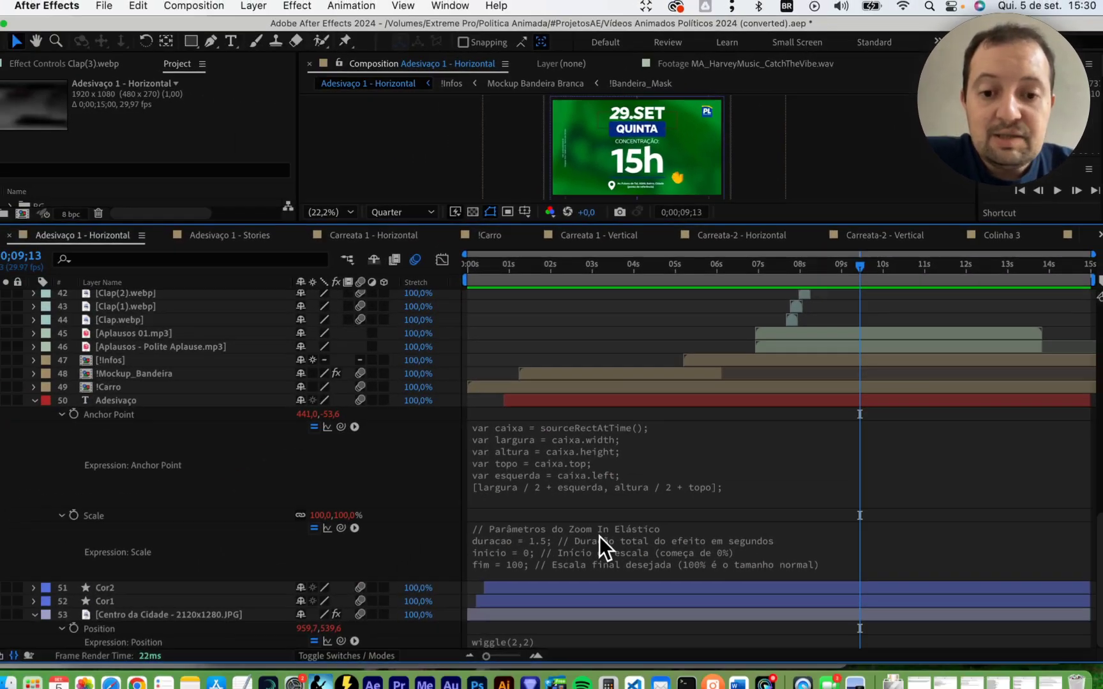
click(601, 444)
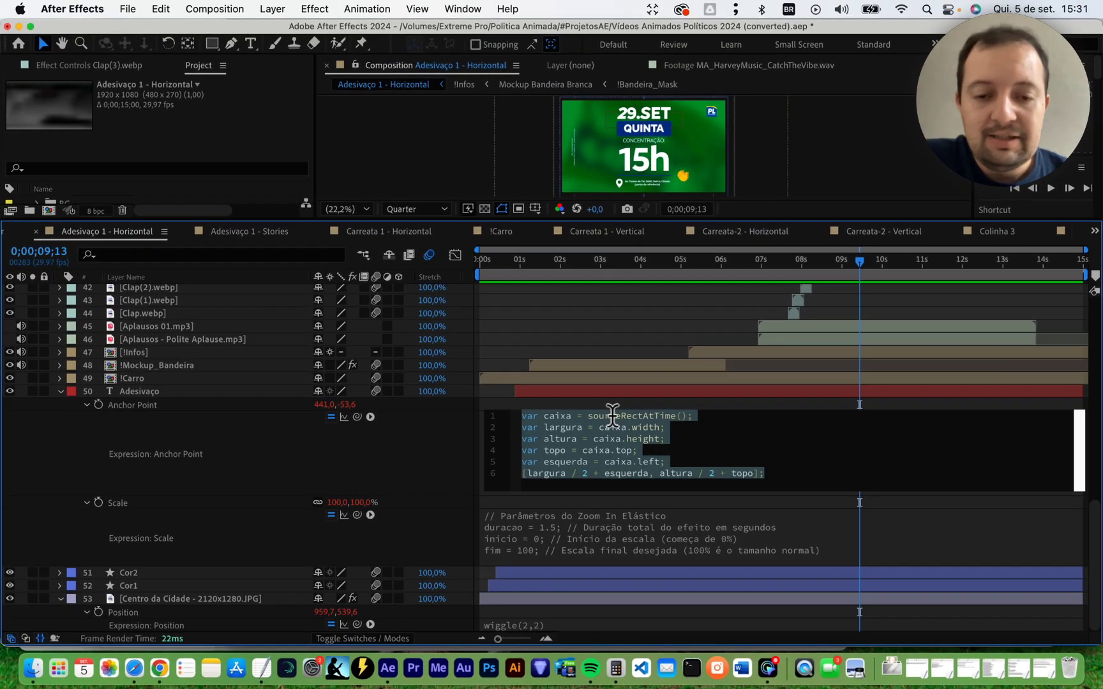
click(610, 533)
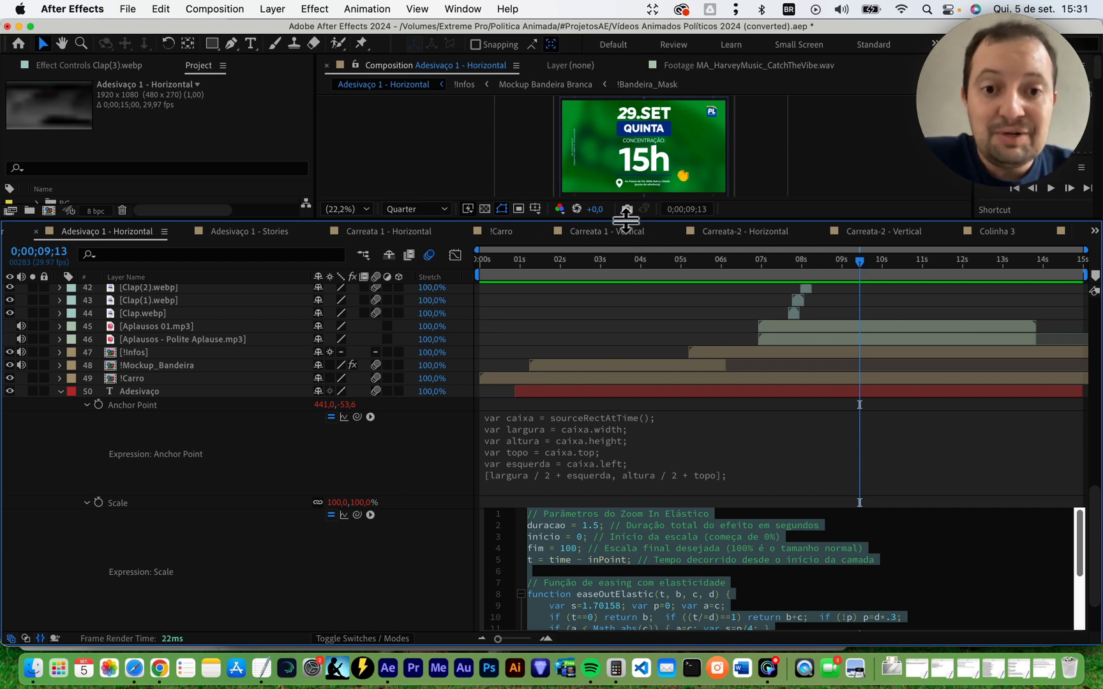
drag(626, 221, 654, 427)
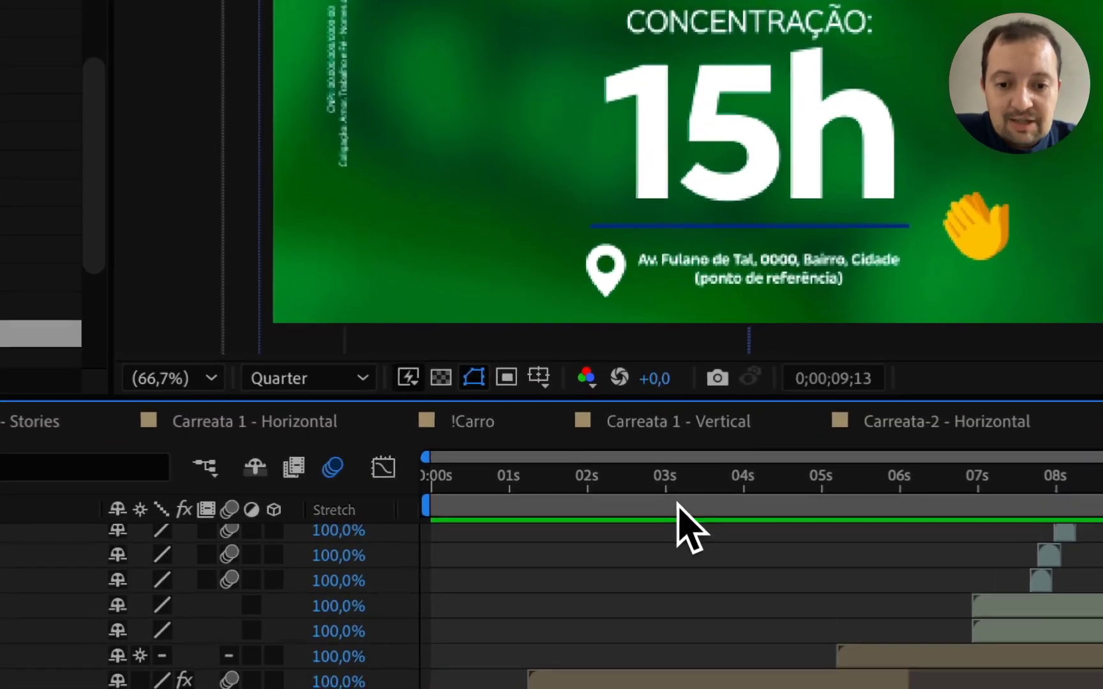
drag(574, 486, 530, 485)
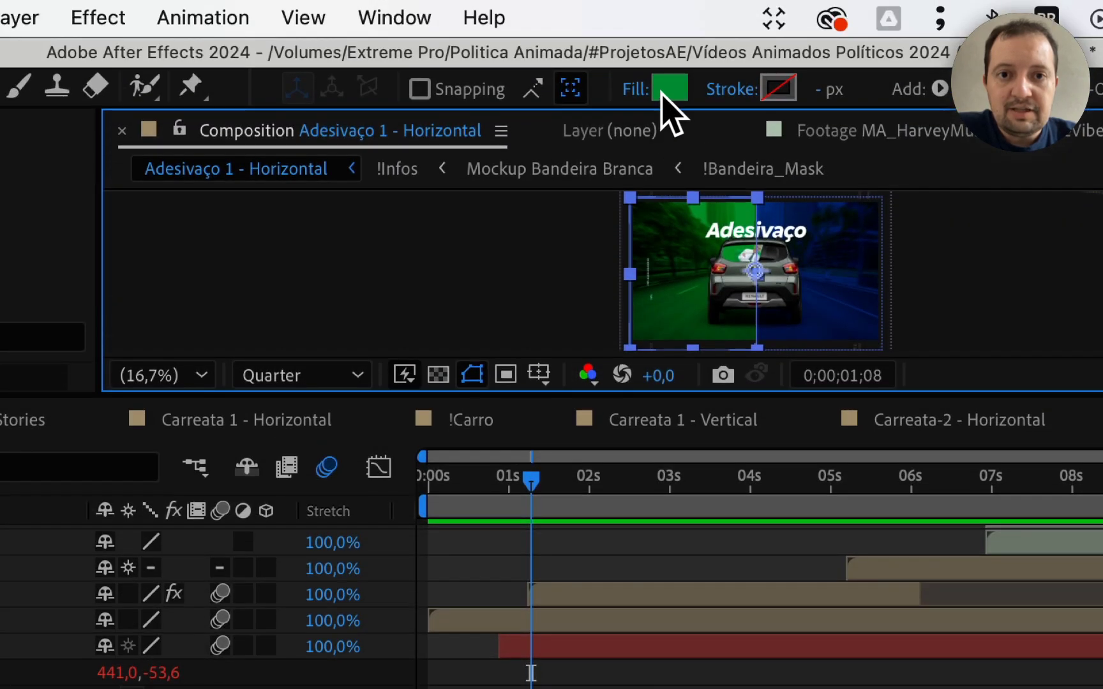
click(667, 89)
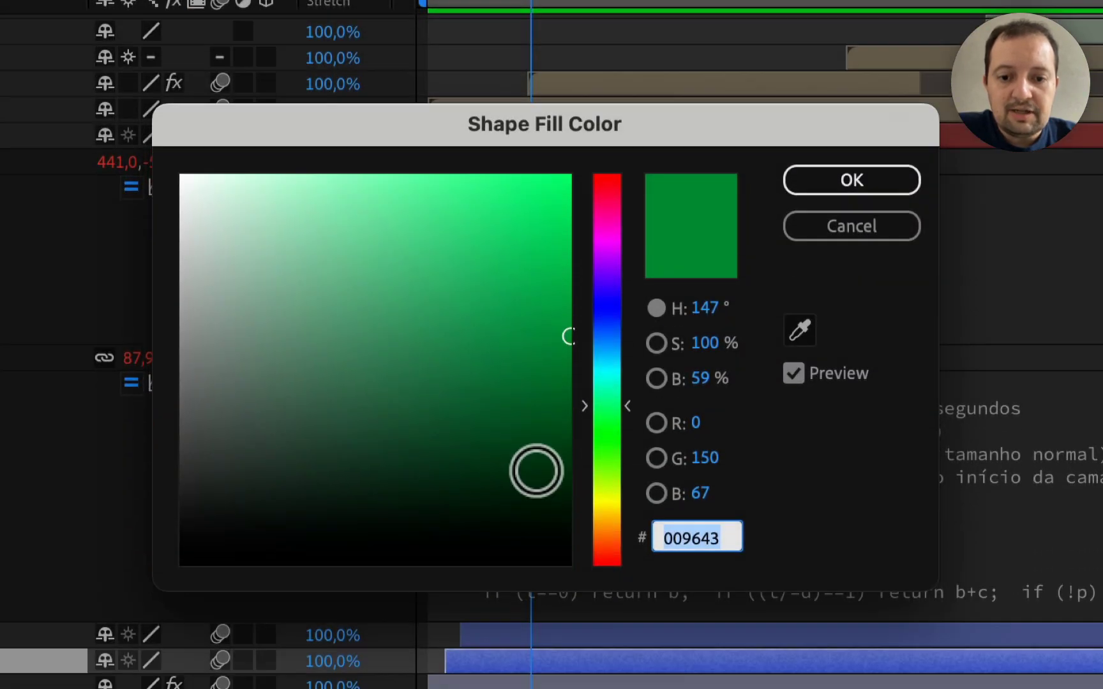
click(609, 508)
drag(612, 506, 612, 494)
click(537, 220)
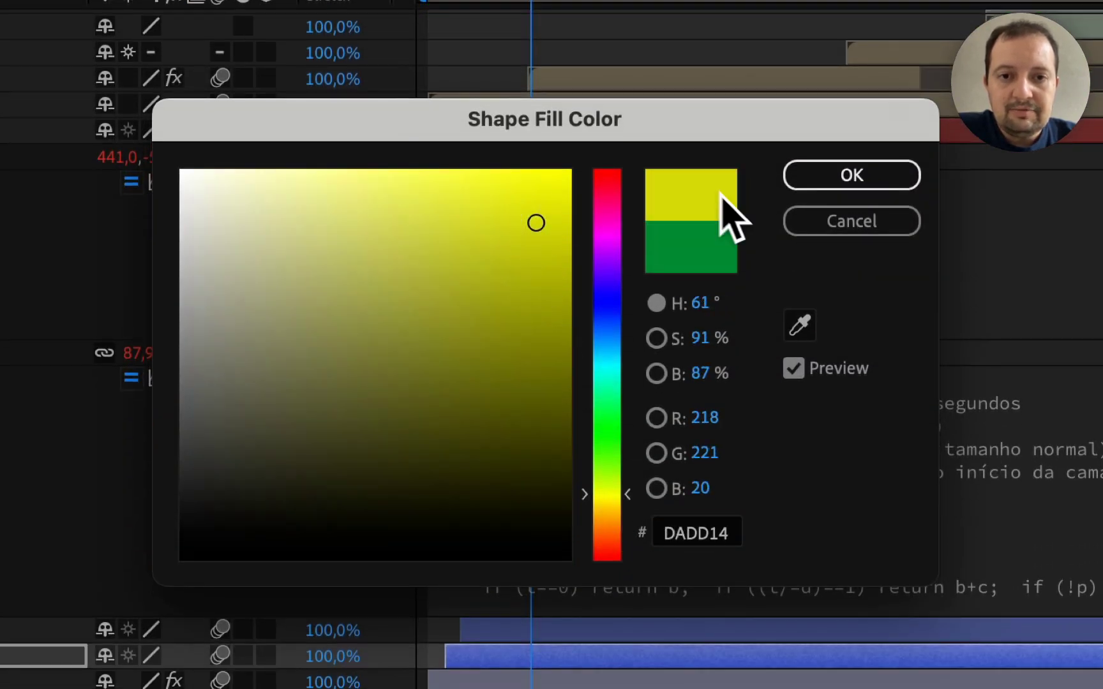
click(851, 175)
key(period)
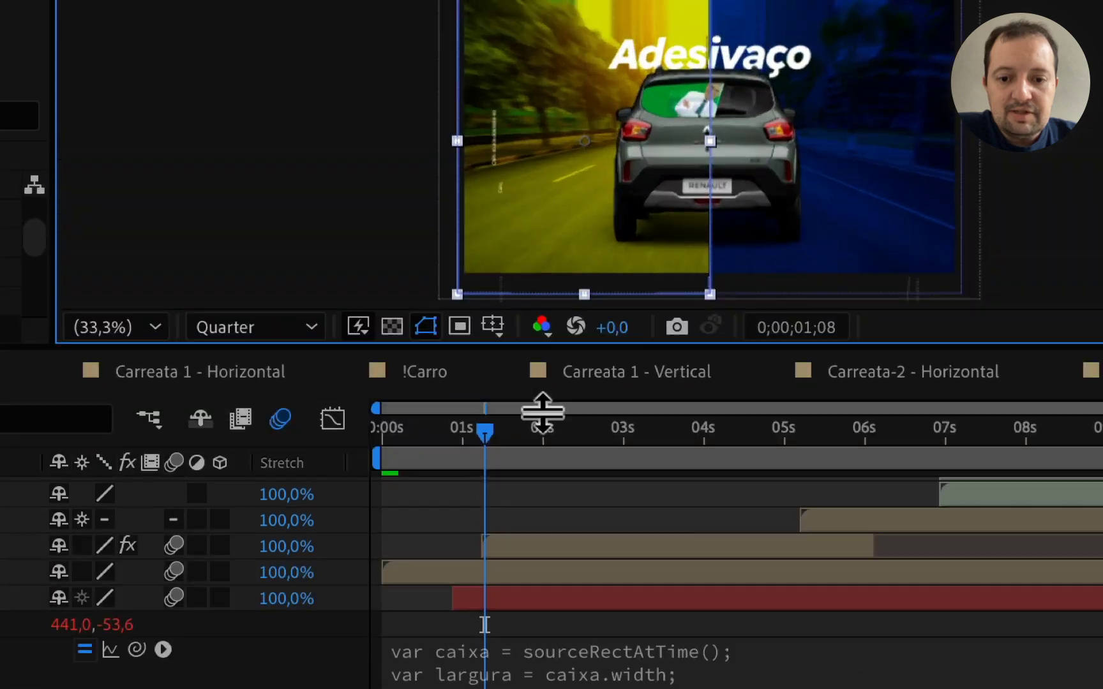
key(period)
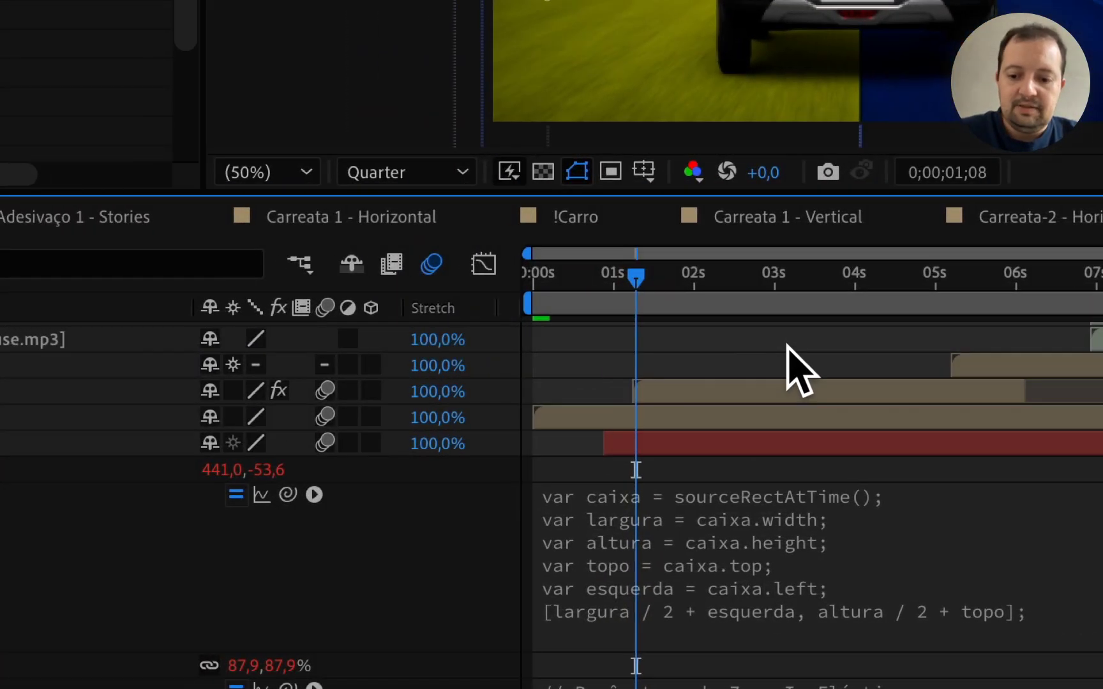
scroll(791, 370, up, 5)
scroll(798, 370, down, 5)
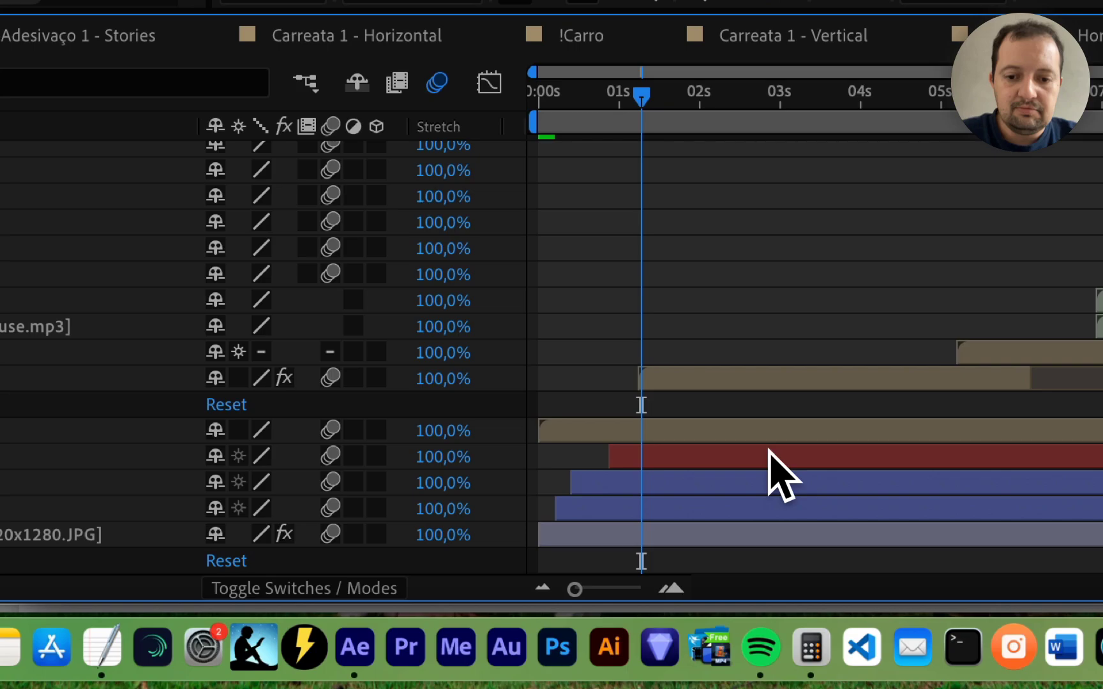
click(738, 485)
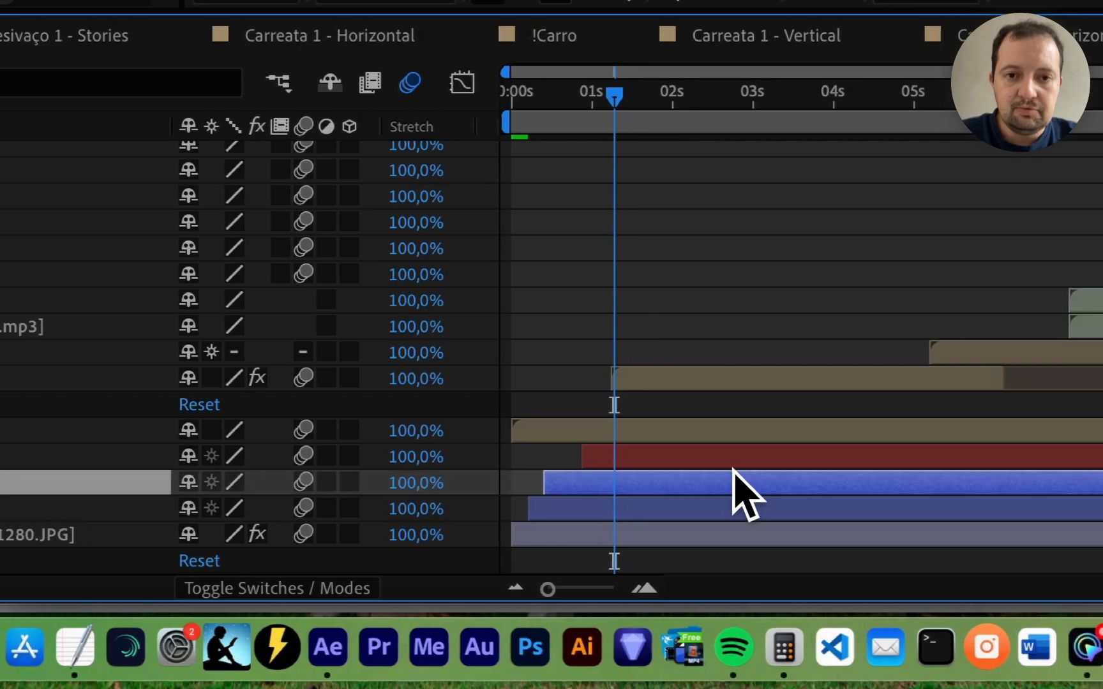
click(718, 86)
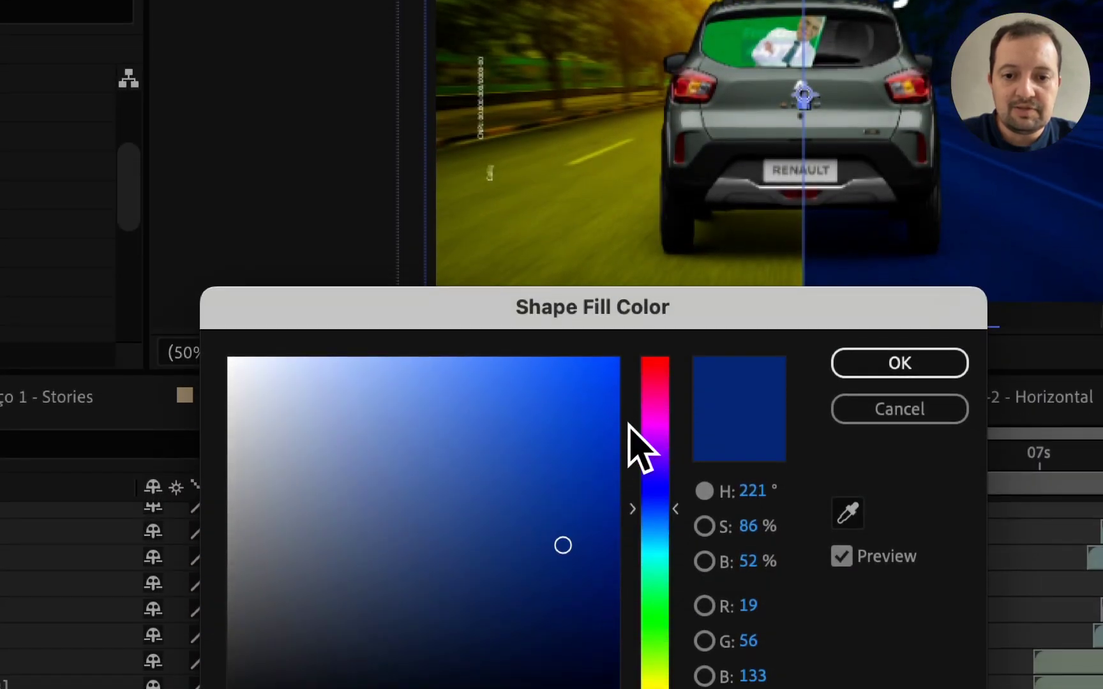
click(651, 396)
drag(564, 381, 574, 408)
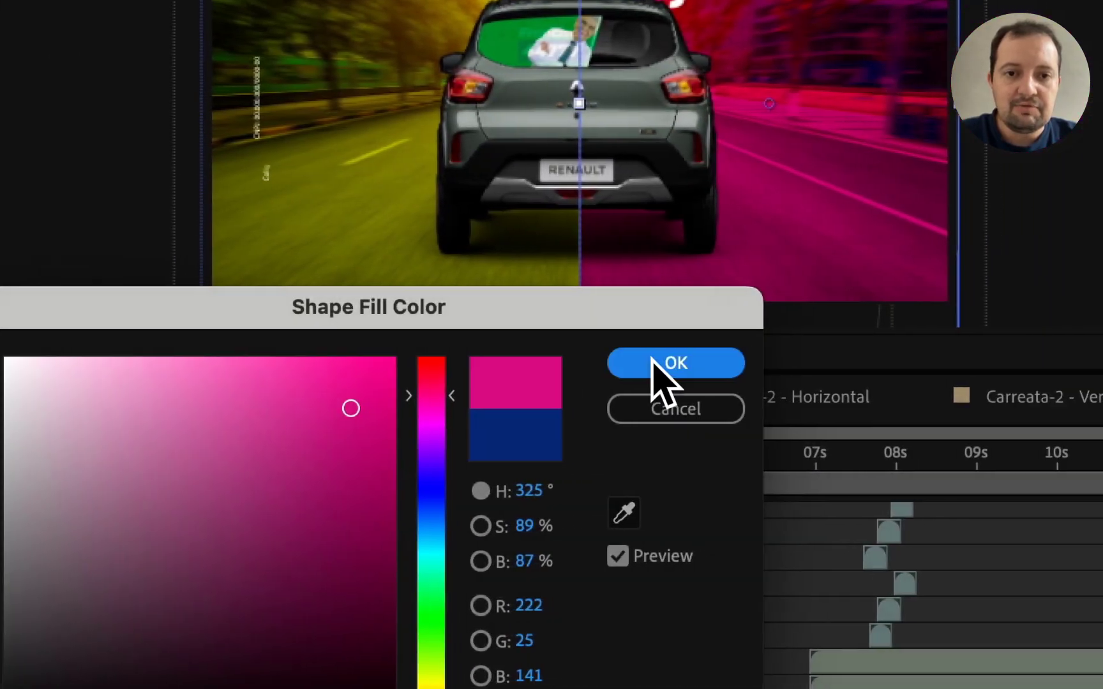
click(652, 361)
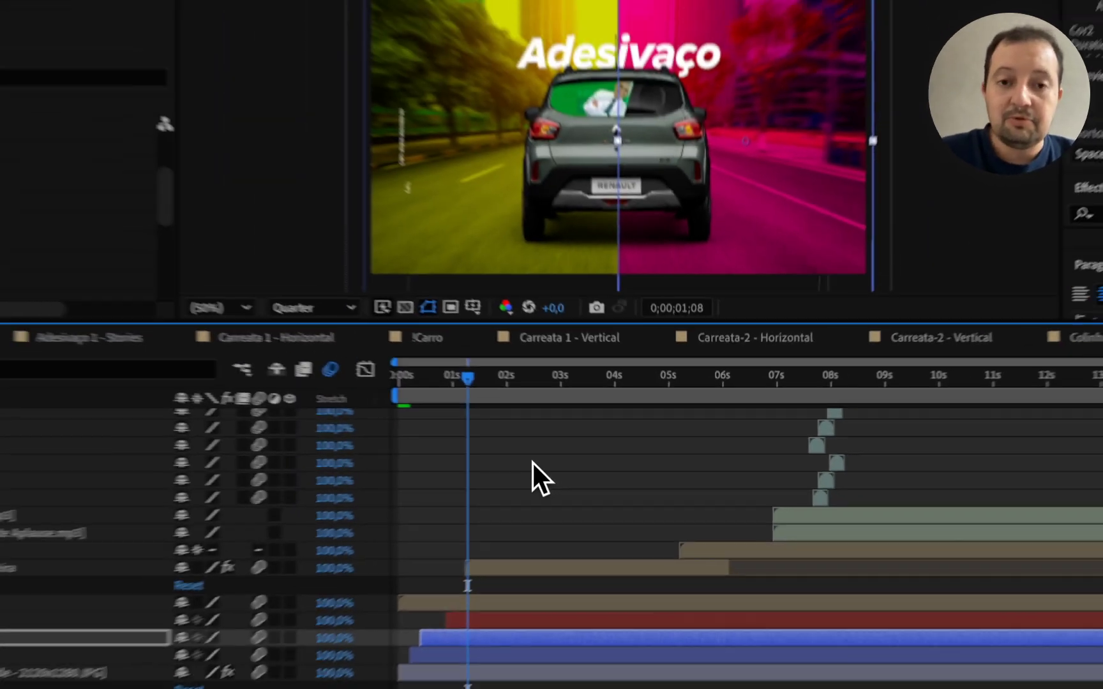
key(super+z)
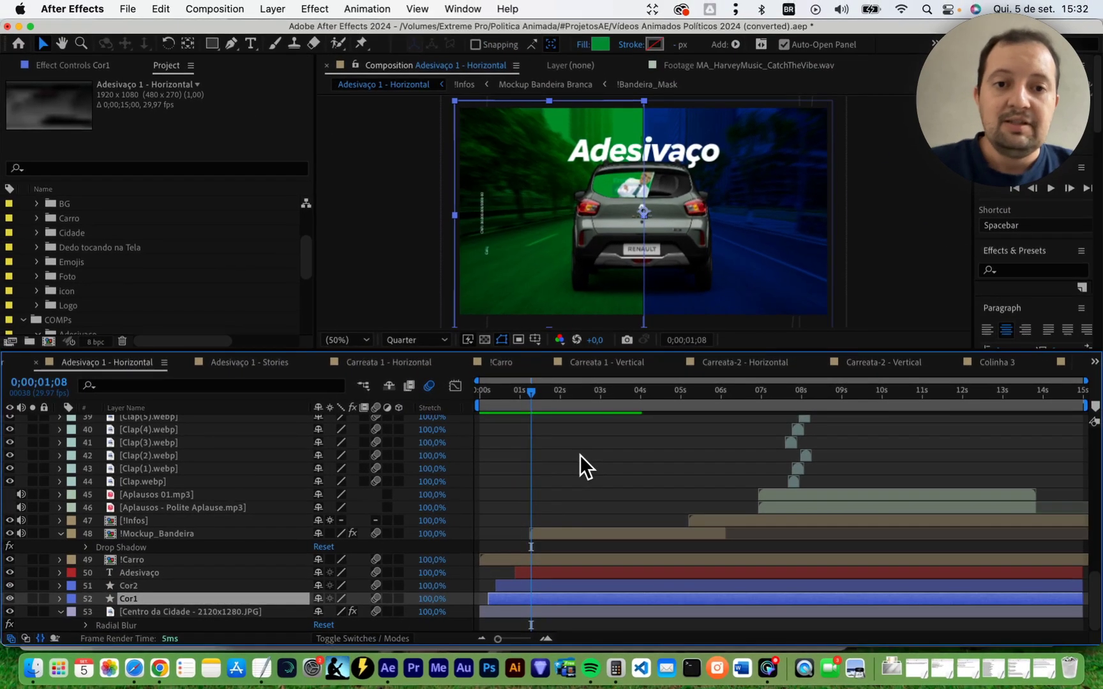
Move to 0;00;01;28 and open the !Carro precomp from its layer.
drag(541, 389, 558, 391)
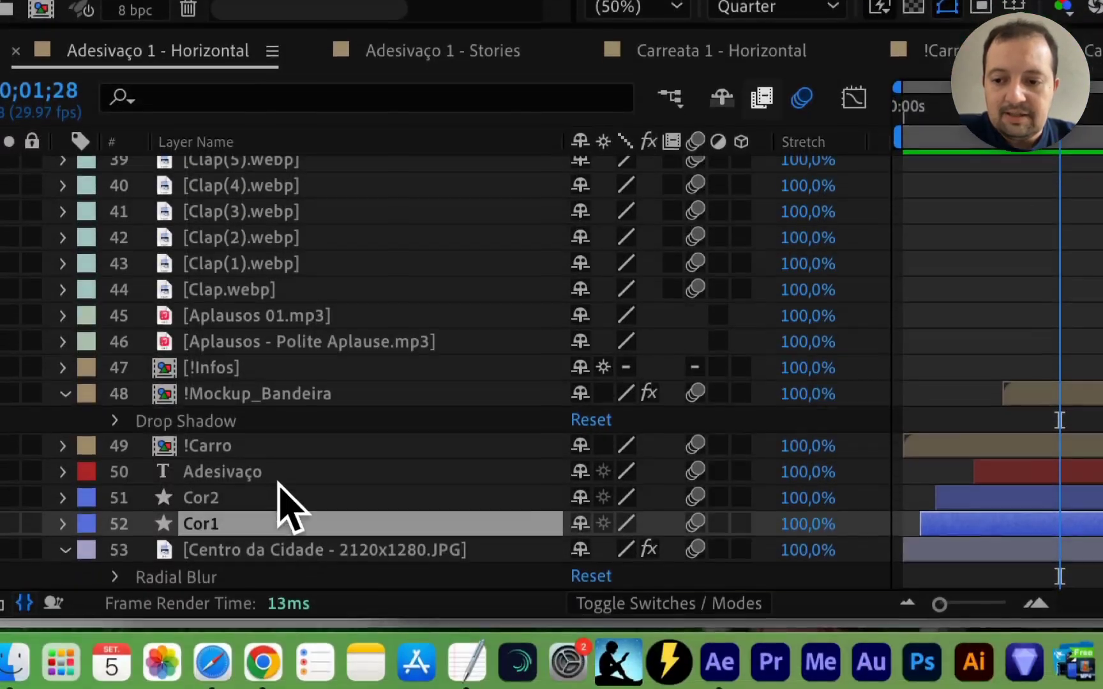
click(227, 541)
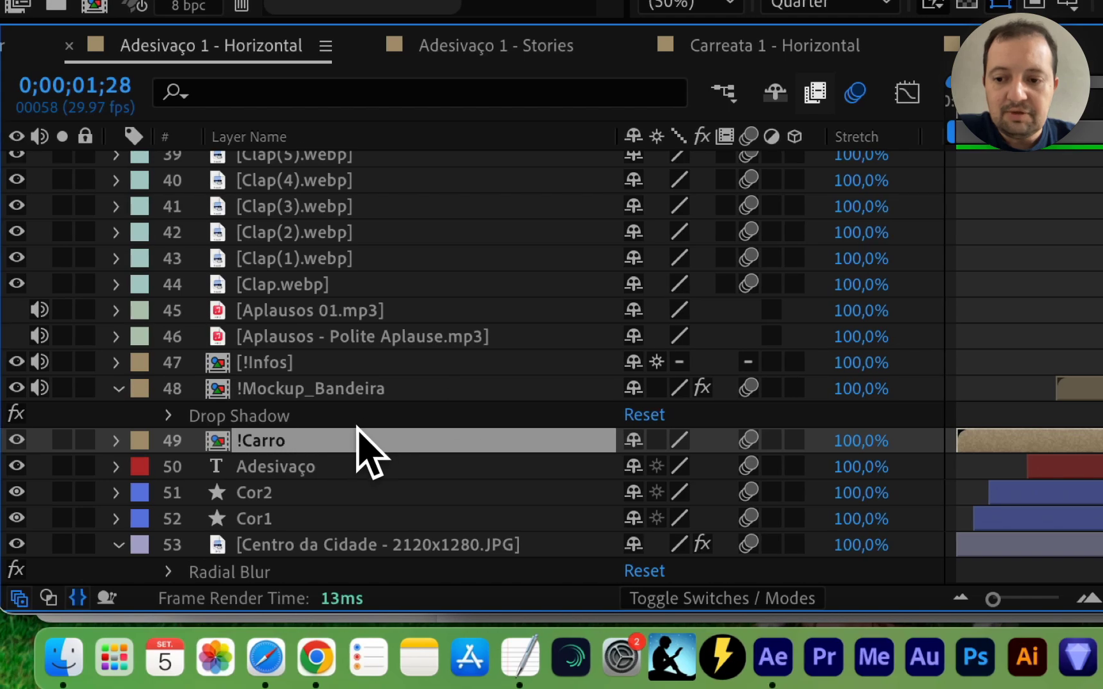
double_click(351, 439)
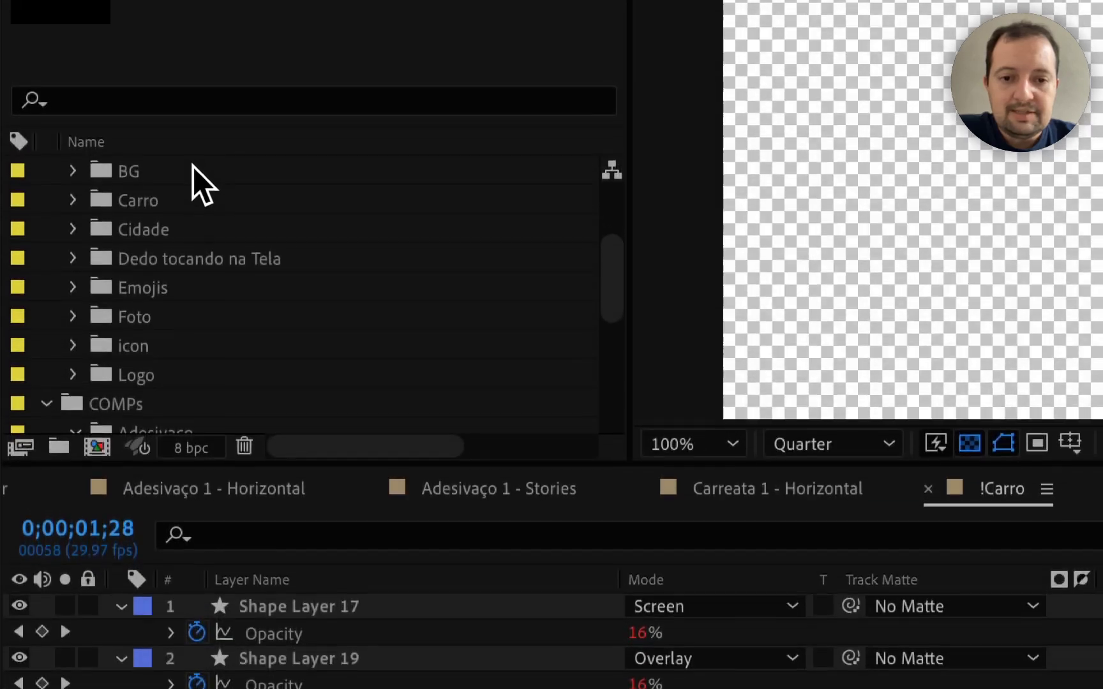
Replace the #Adesivo layer's image with Bandeira---Chico.jpg from the Bandeira folder.
scroll(901, 614, down, 5)
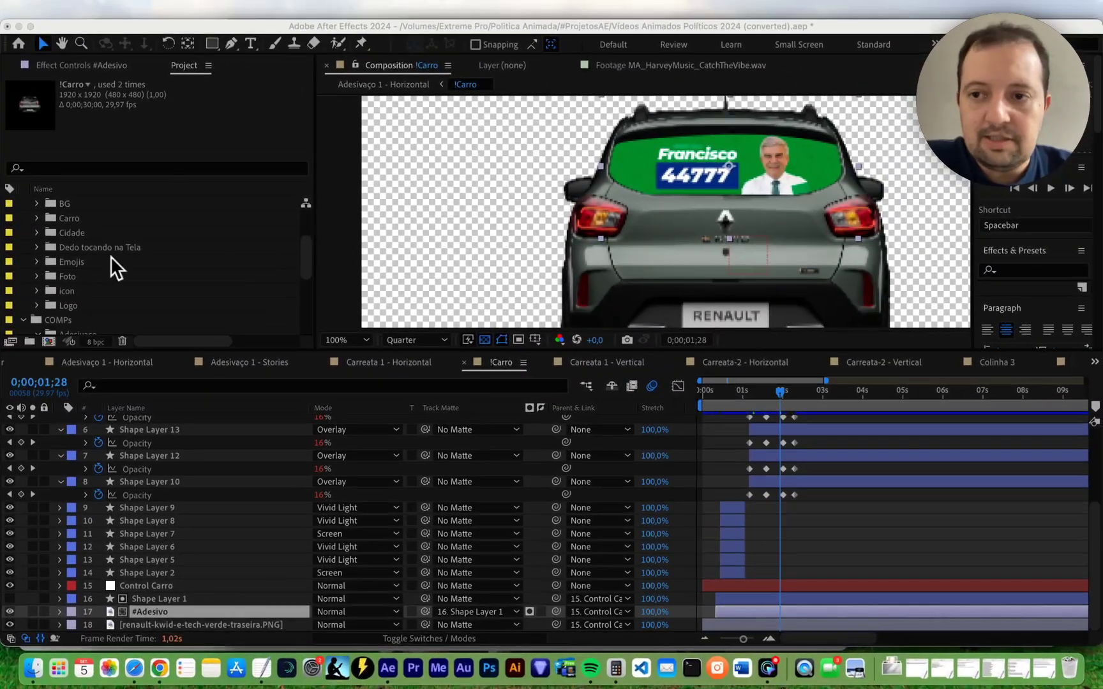
scroll(51, 217, up, 3)
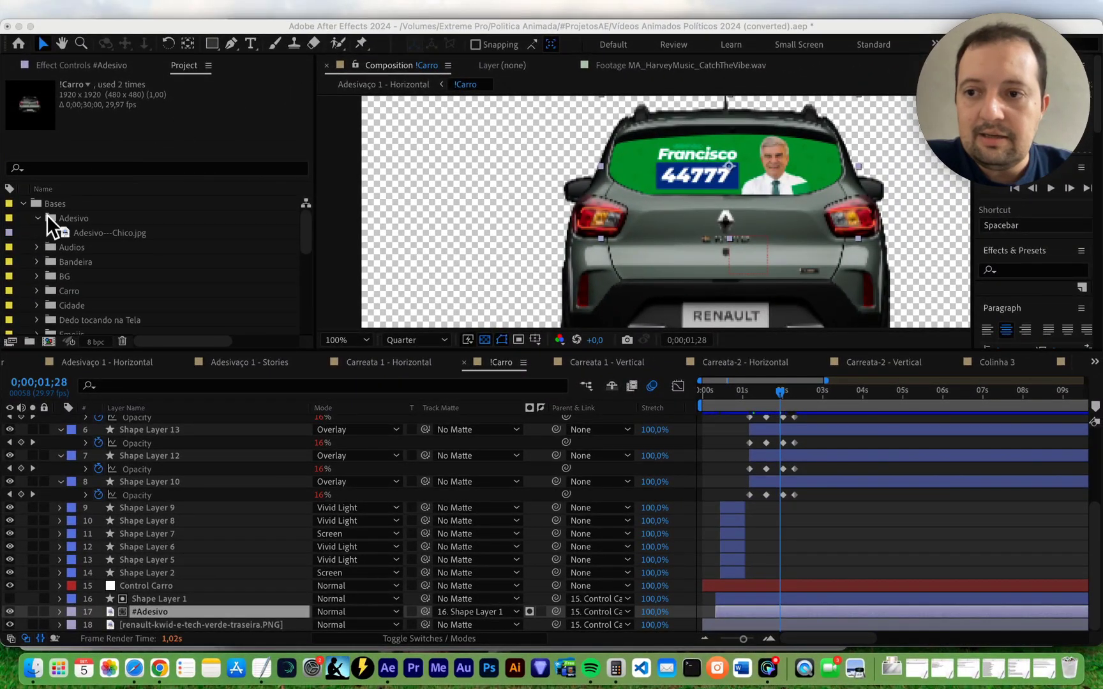
click(87, 231)
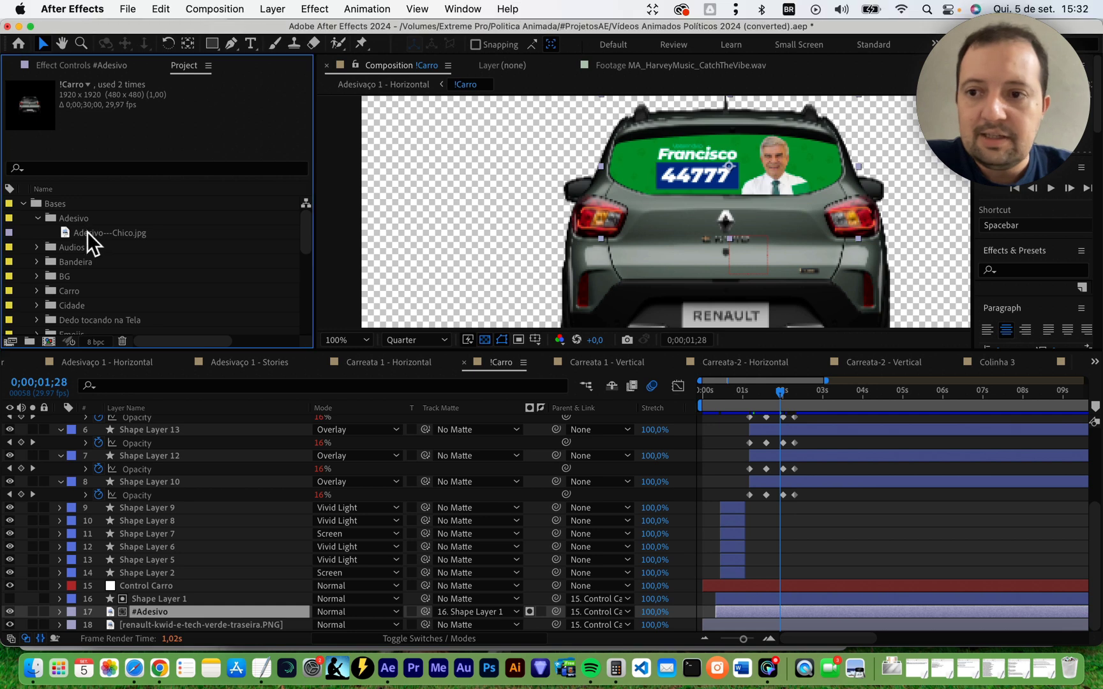
click(39, 261)
click(37, 261)
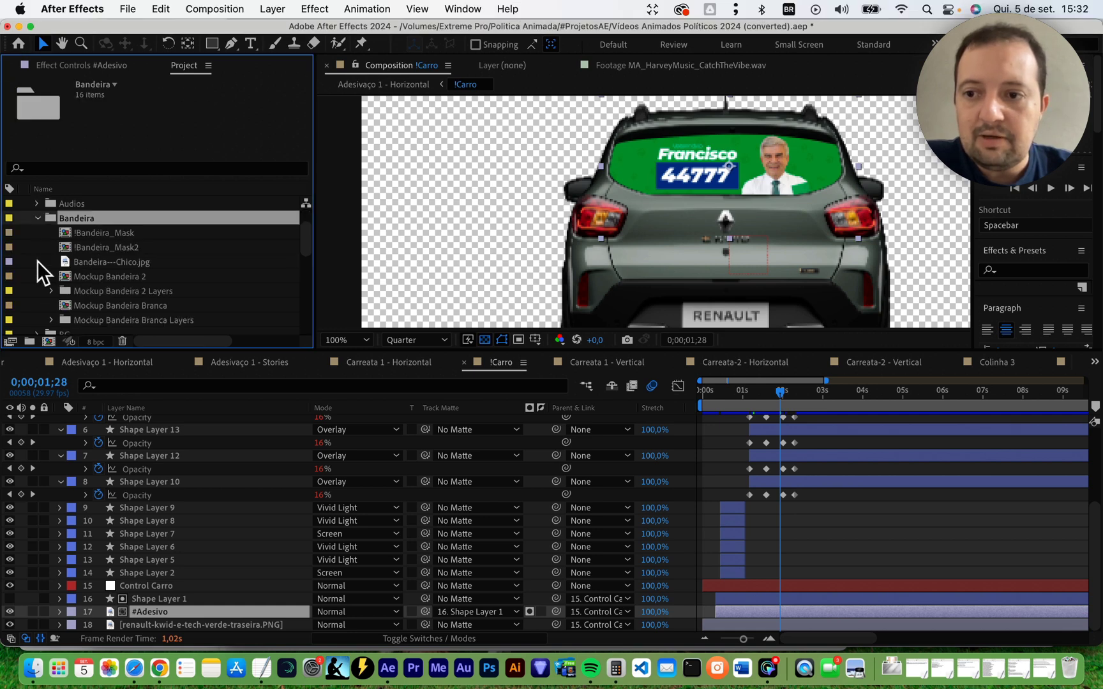
click(100, 263)
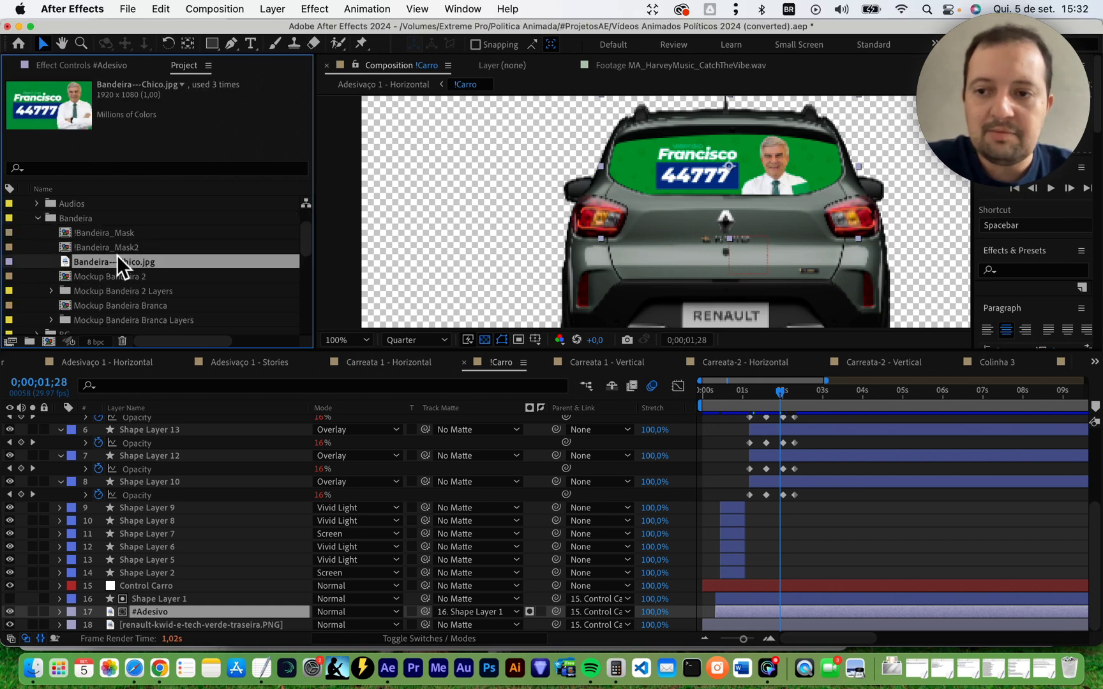
click(187, 614)
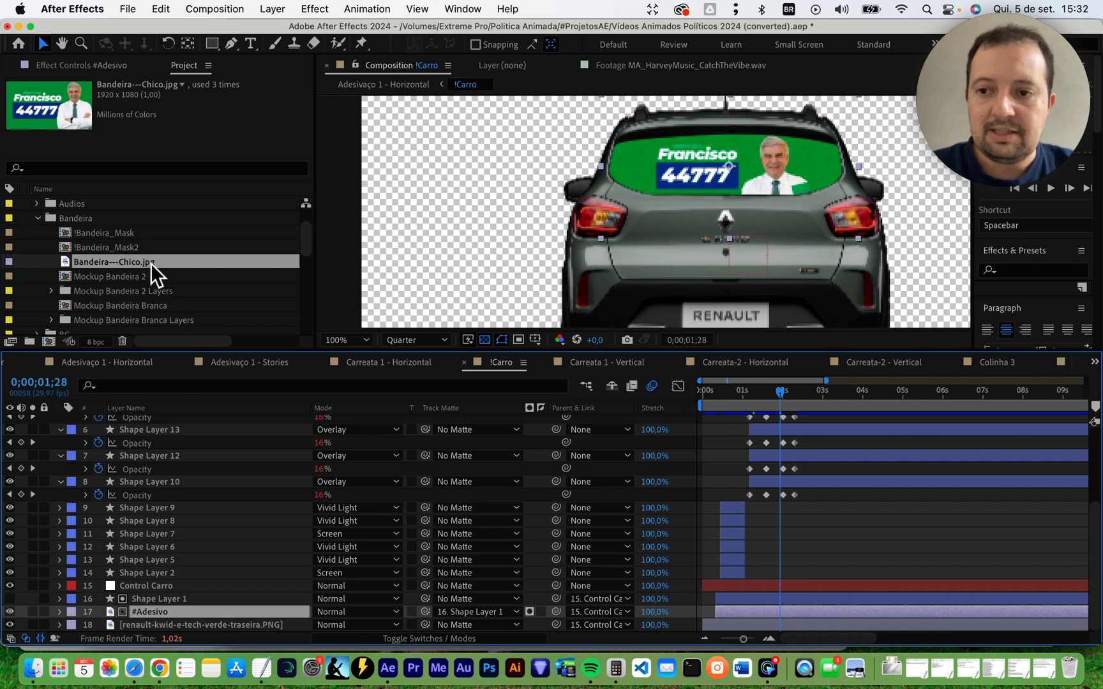
click(139, 261)
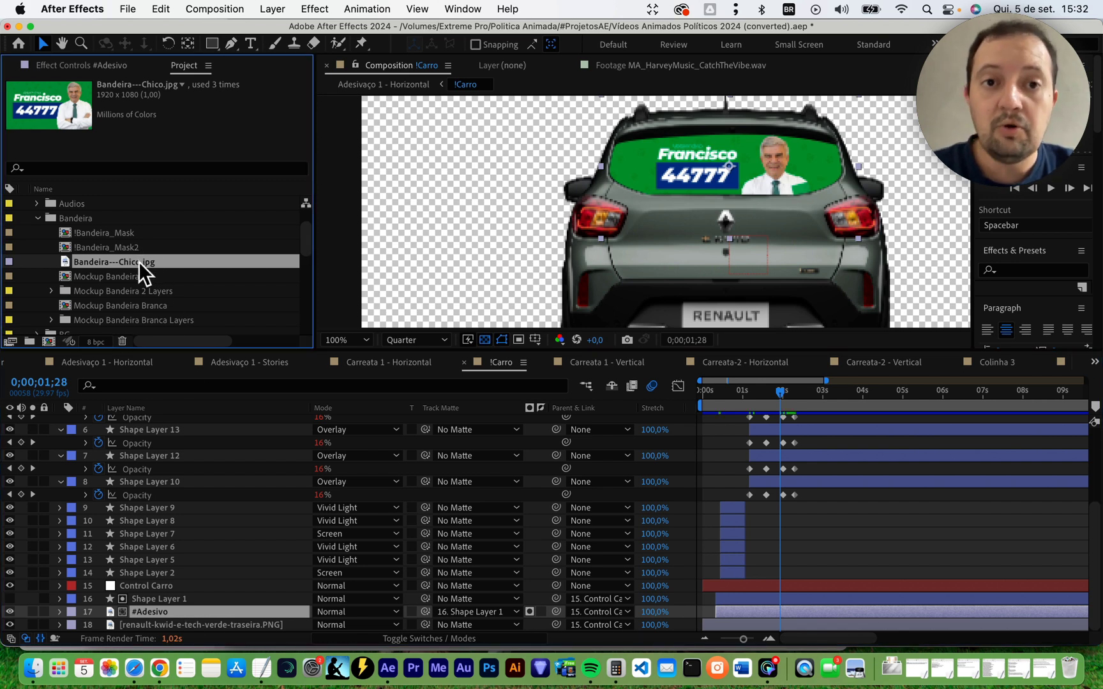
drag(142, 263, 195, 610)
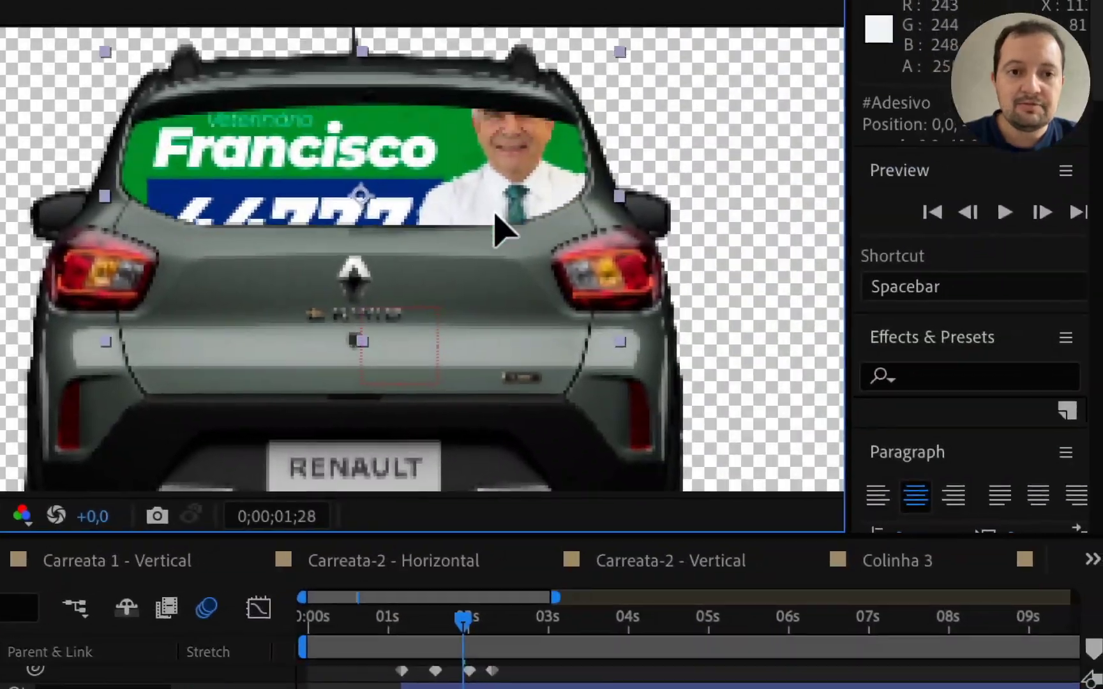
Nudge the windshield graphic, then undo both the move and the image swap.
mouse_move(806, 203)
mouse_down()
mouse_move(494, 262)
mouse_move(794, 178)
mouse_move(785, 157)
mouse_up()
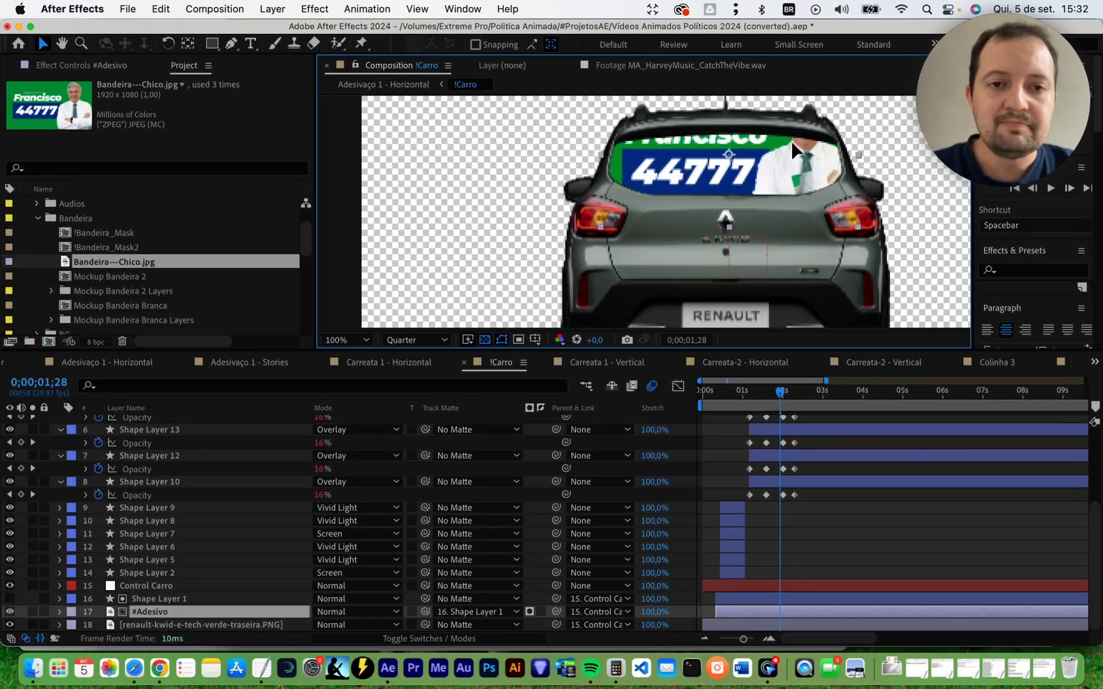
key(super+z)
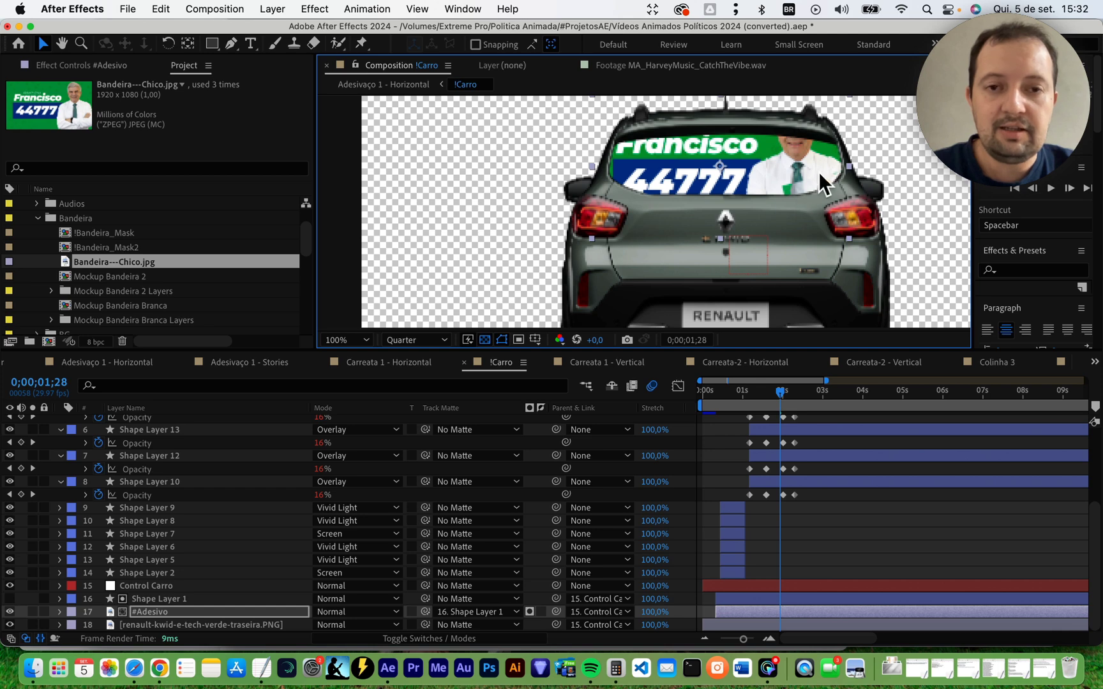
key(super+z)
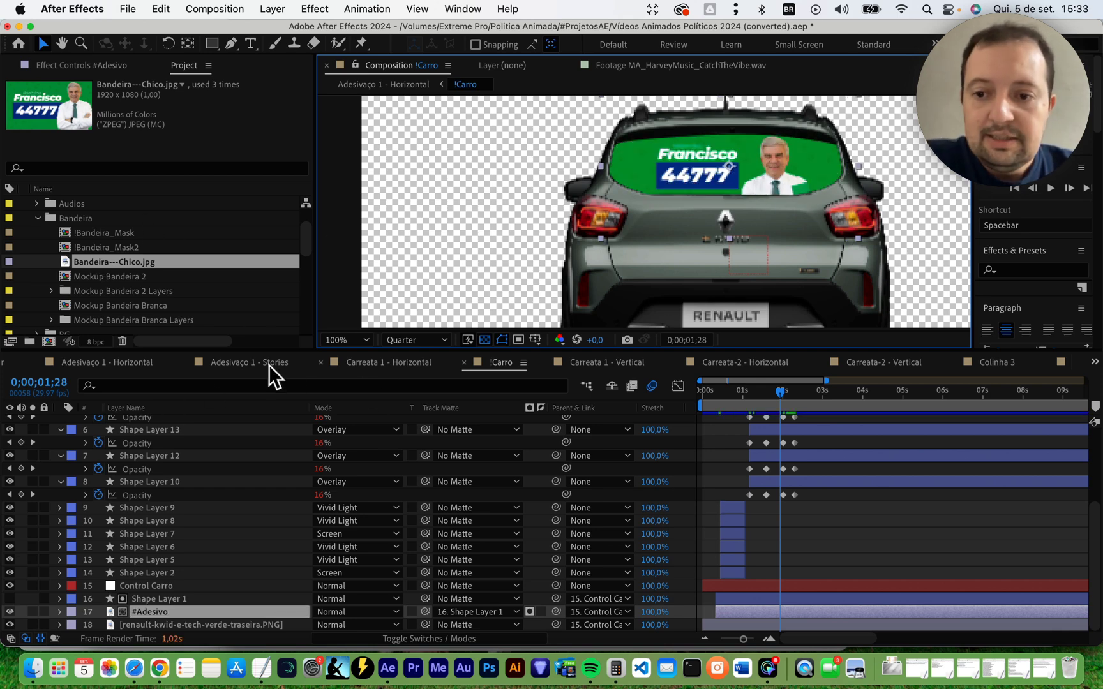
Open the Adesivaço 1 - Horizontal composition from the Project panel.
scroll(108, 263, down, 5)
scroll(97, 261, down, 5)
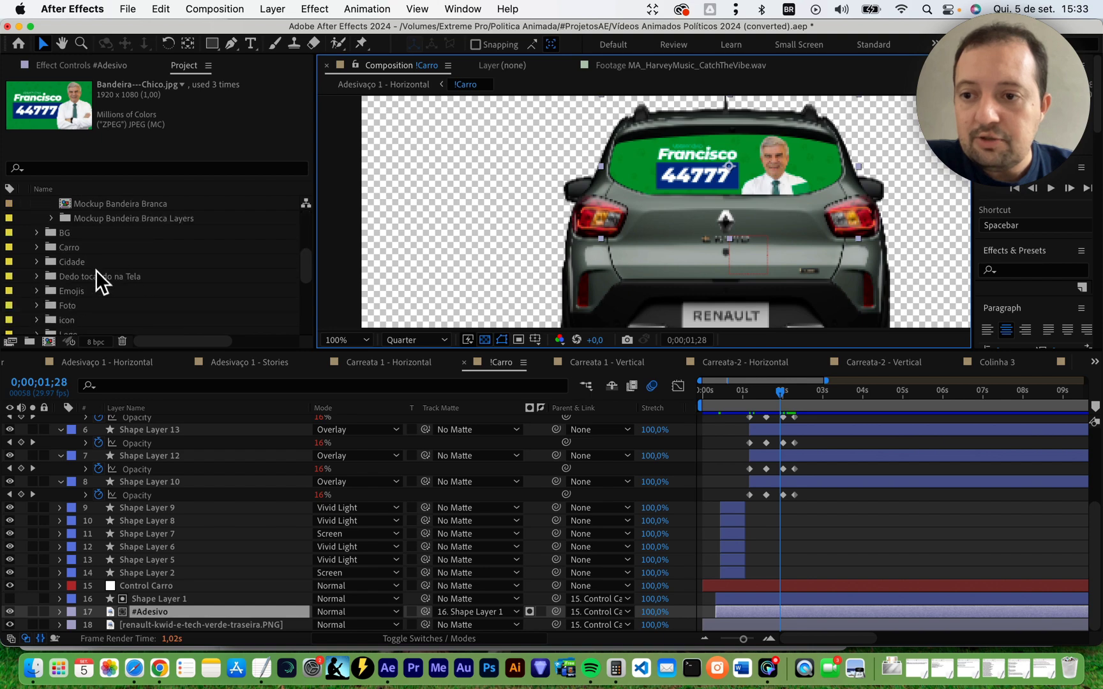
double_click(144, 233)
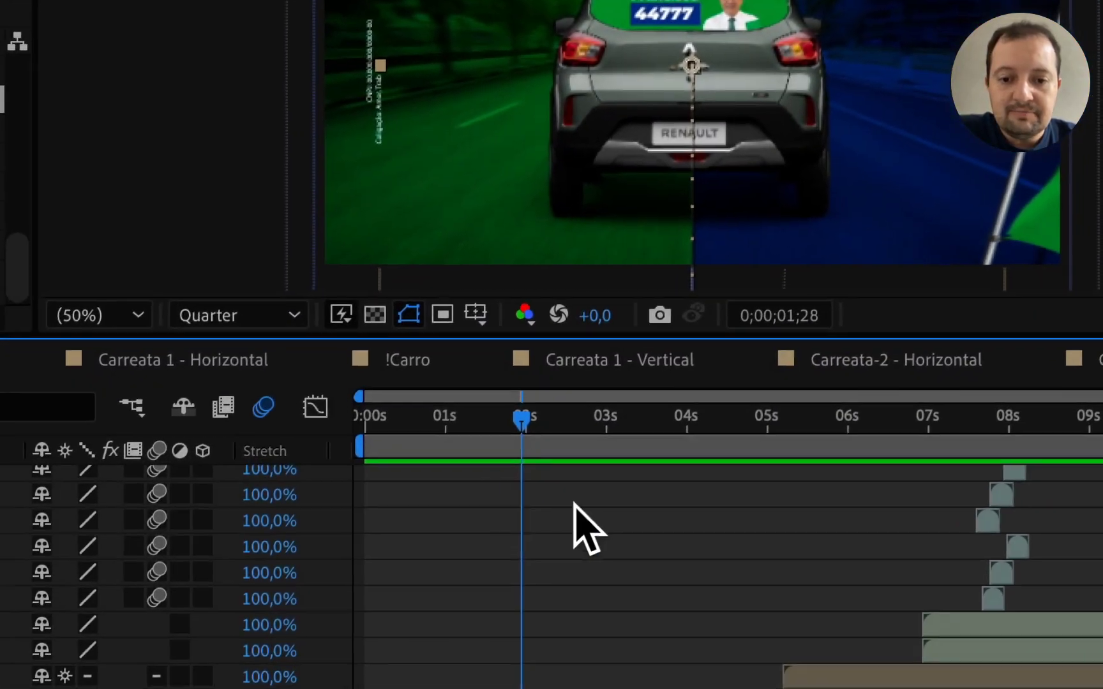
Drill into the !Mockup_Bandeira composition and then its !Bandeira_Mask precomp.
drag(517, 419, 645, 468)
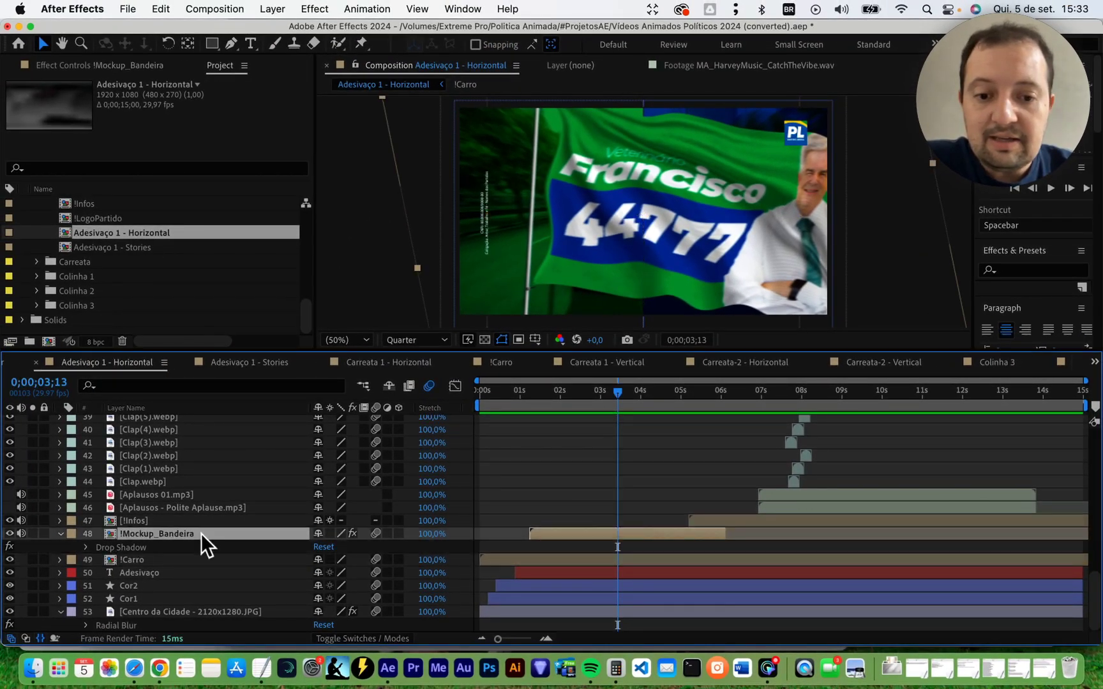
double_click(201, 533)
drag(721, 395, 736, 406)
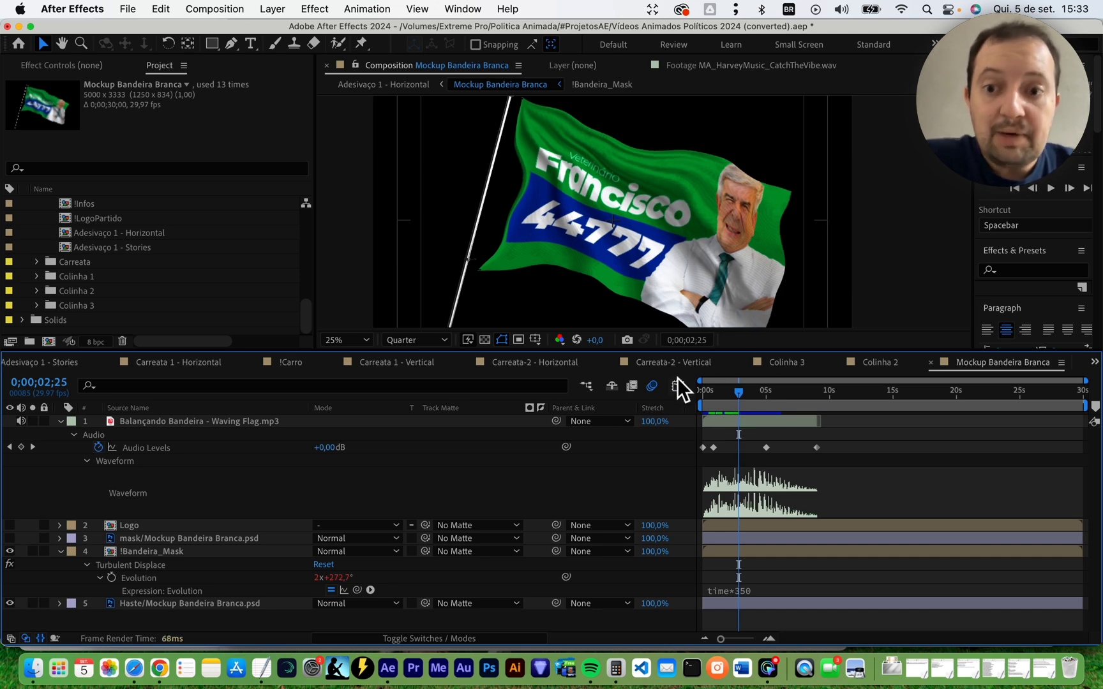
double_click(157, 553)
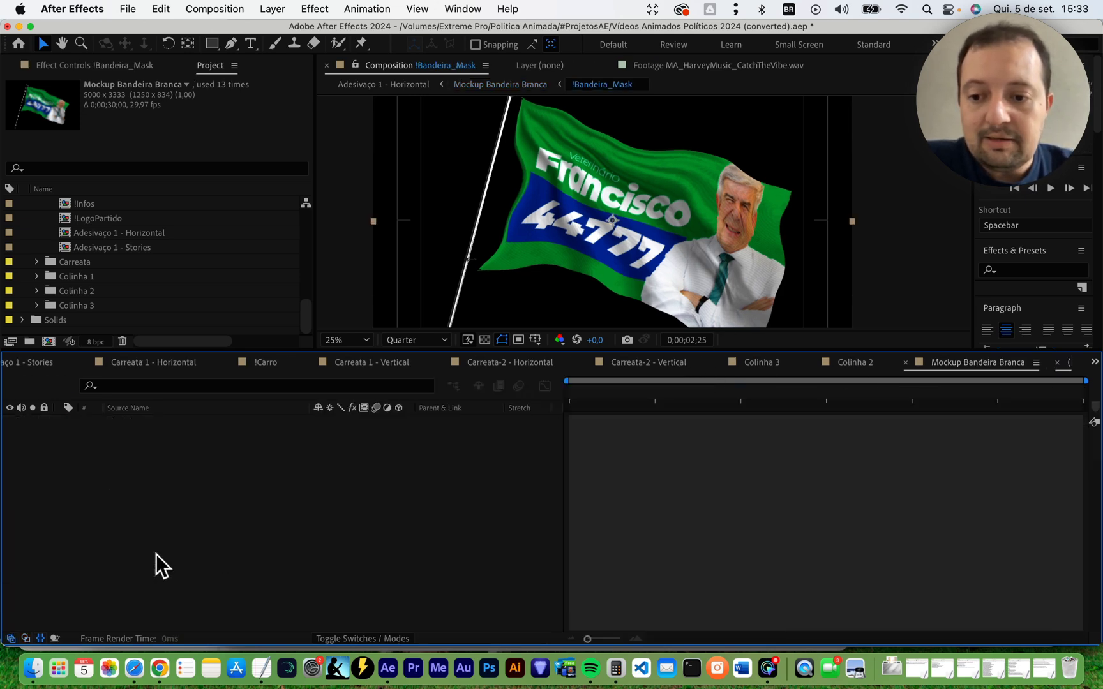
Replace the #Bandeira layer's image with Adesivo---Chico.jpg.
click(206, 421)
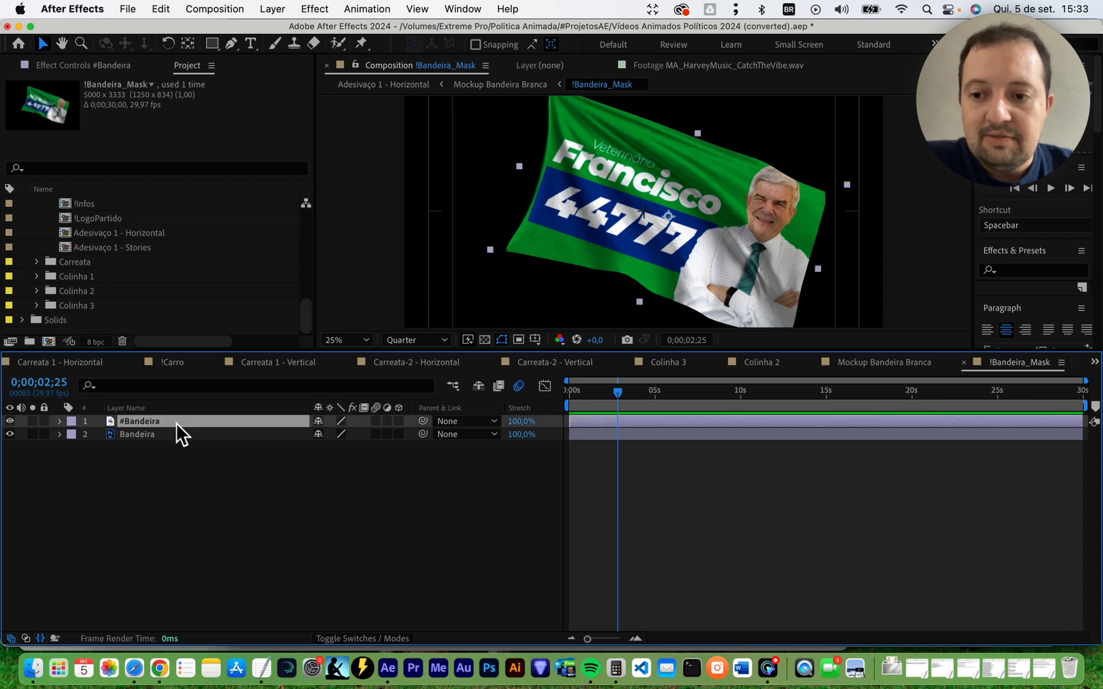
scroll(118, 259, up, 5)
scroll(117, 248, up, 5)
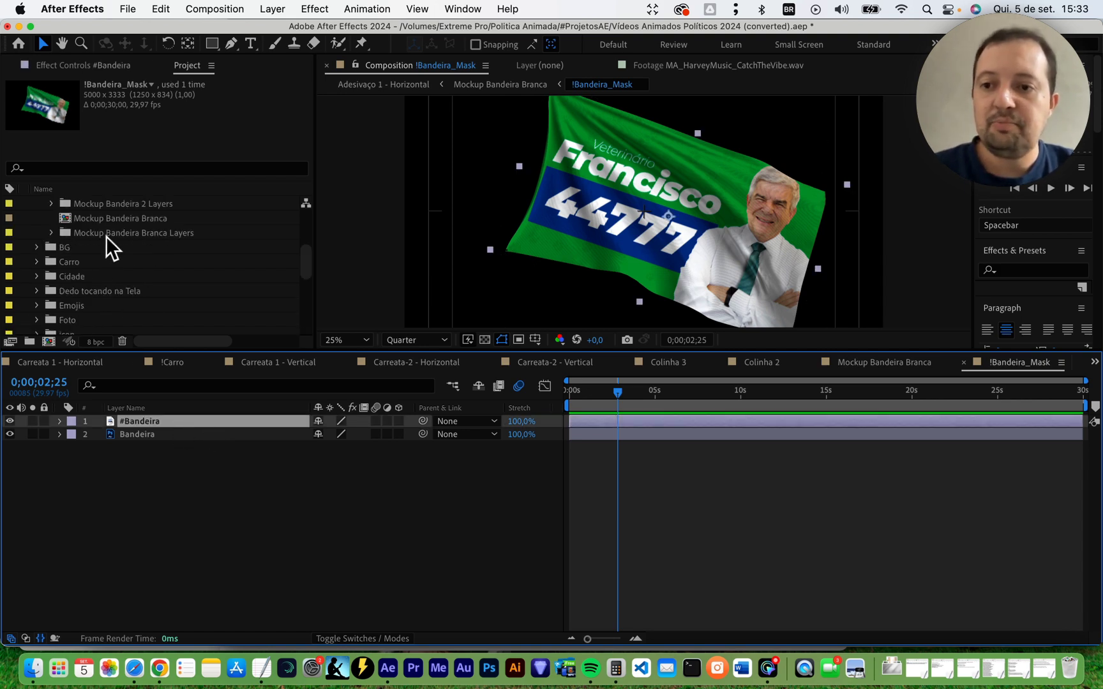
scroll(105, 236, up, 3)
click(104, 234)
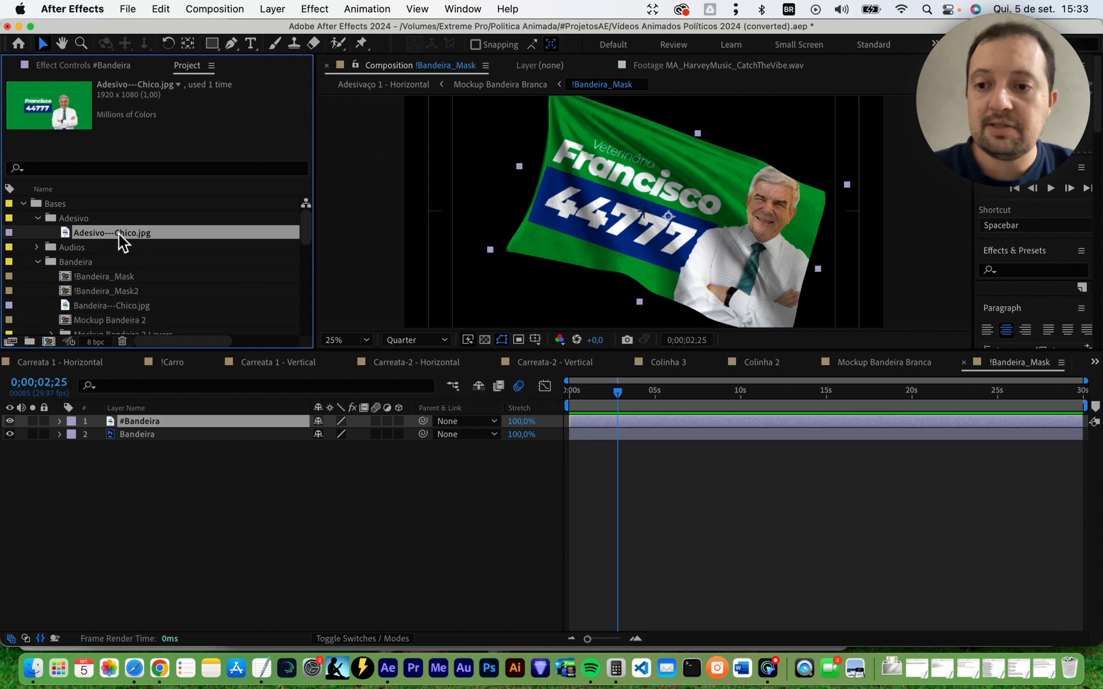
drag(130, 233, 162, 437)
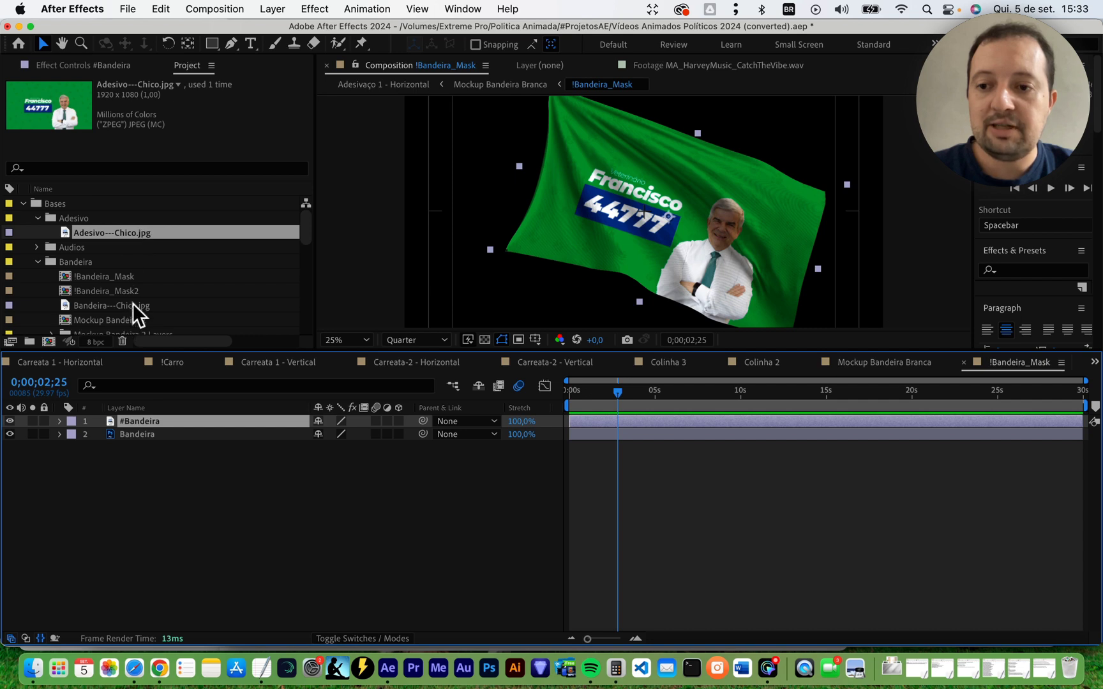
Reopen Adesivaço 1 - Horizontal and scrub to the flag shot.
scroll(133, 304, down, 5)
click(138, 221)
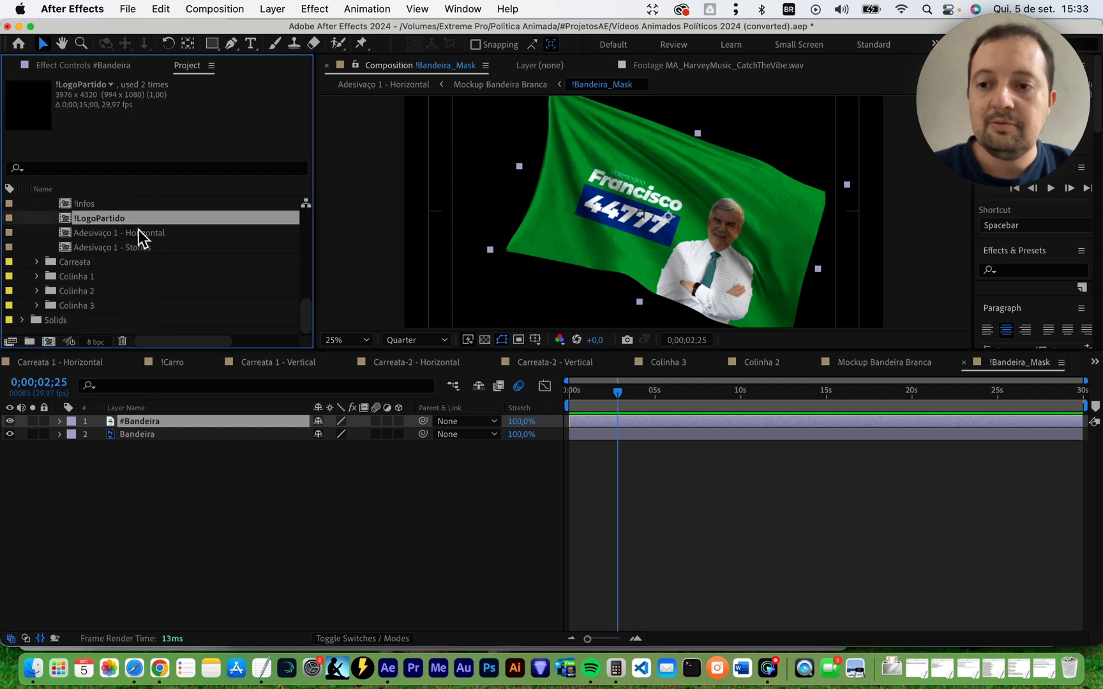
double_click(138, 232)
mouse_move(565, 392)
mouse_down()
mouse_move(721, 437)
mouse_move(637, 431)
mouse_up()
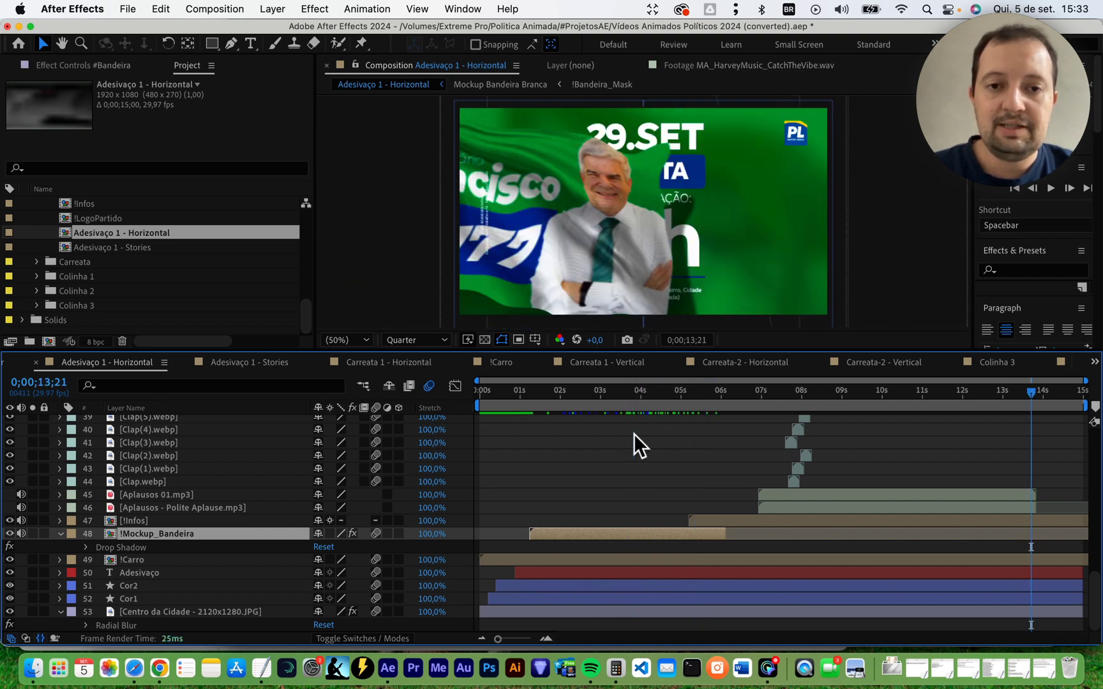
Open the !Infos precomp and jump to 0;00;05;10 where the info card is complete.
mouse_move(655, 400)
mouse_down()
mouse_move(716, 400)
mouse_move(751, 456)
mouse_move(803, 460)
mouse_up()
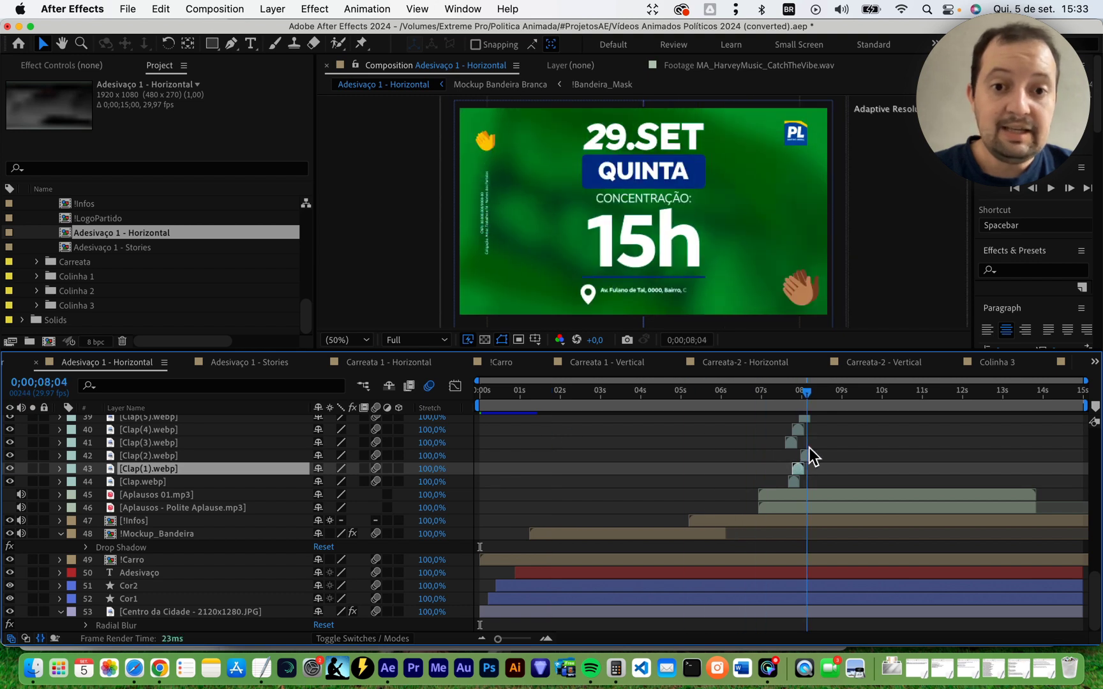
click(657, 163)
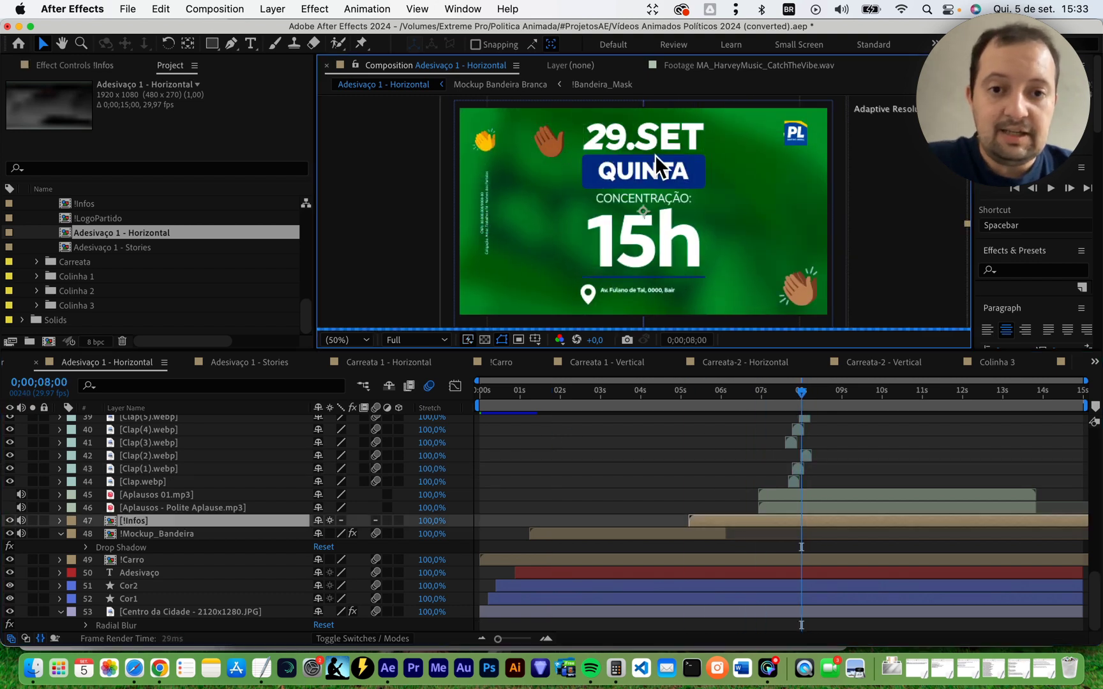
double_click(149, 521)
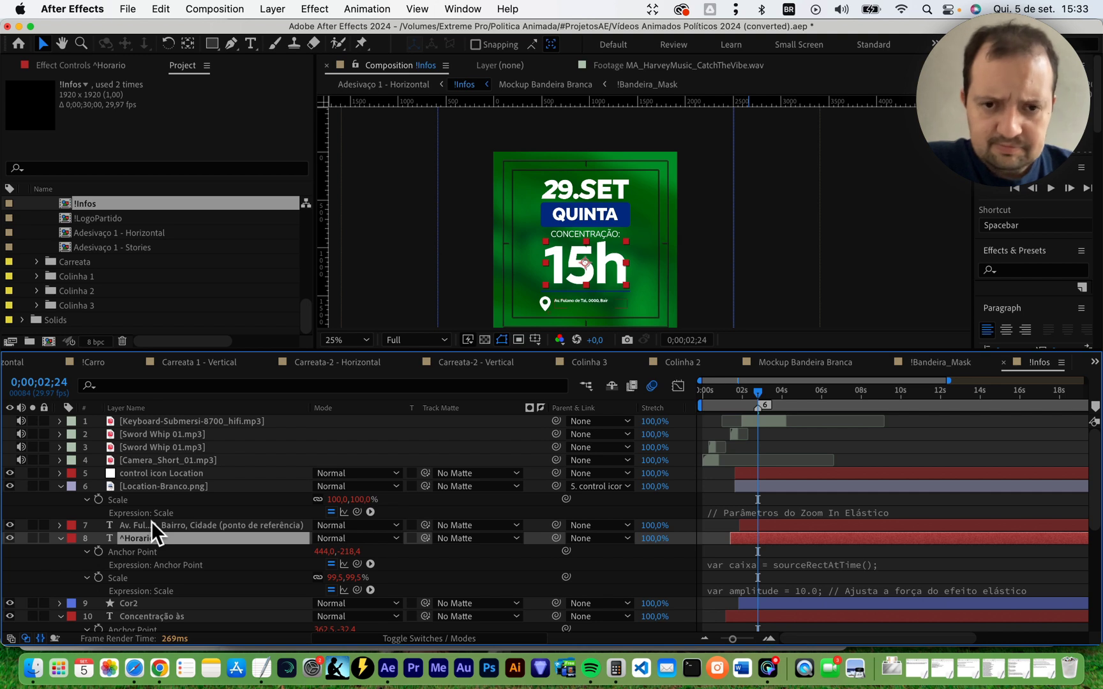
click(829, 439)
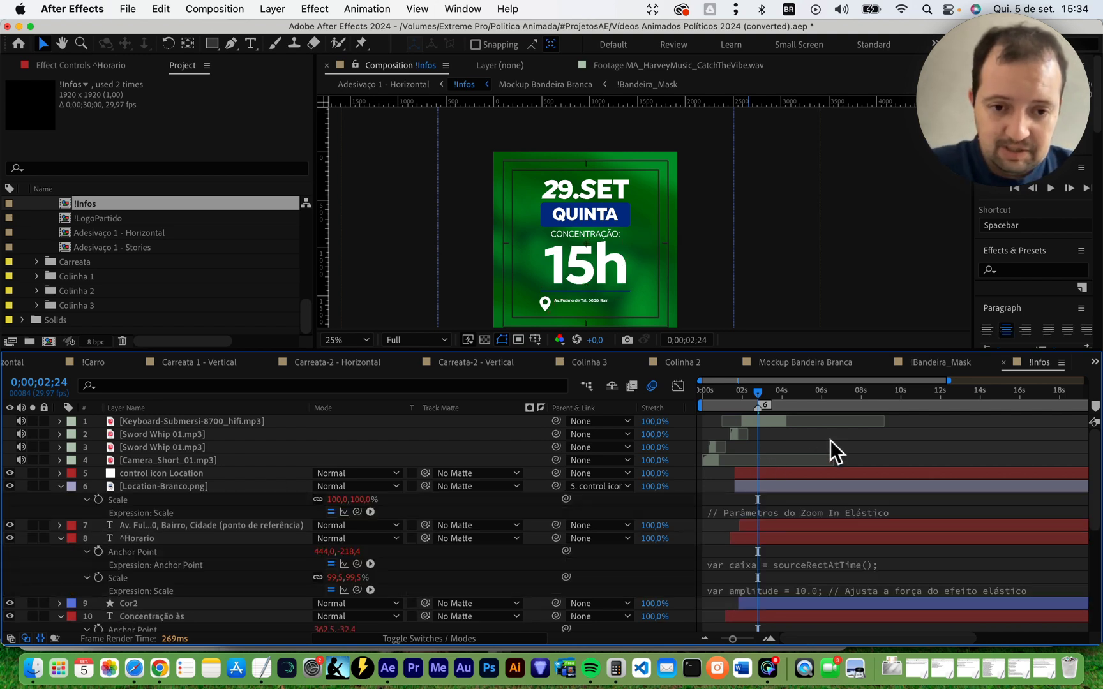
scroll(826, 469, down, 3)
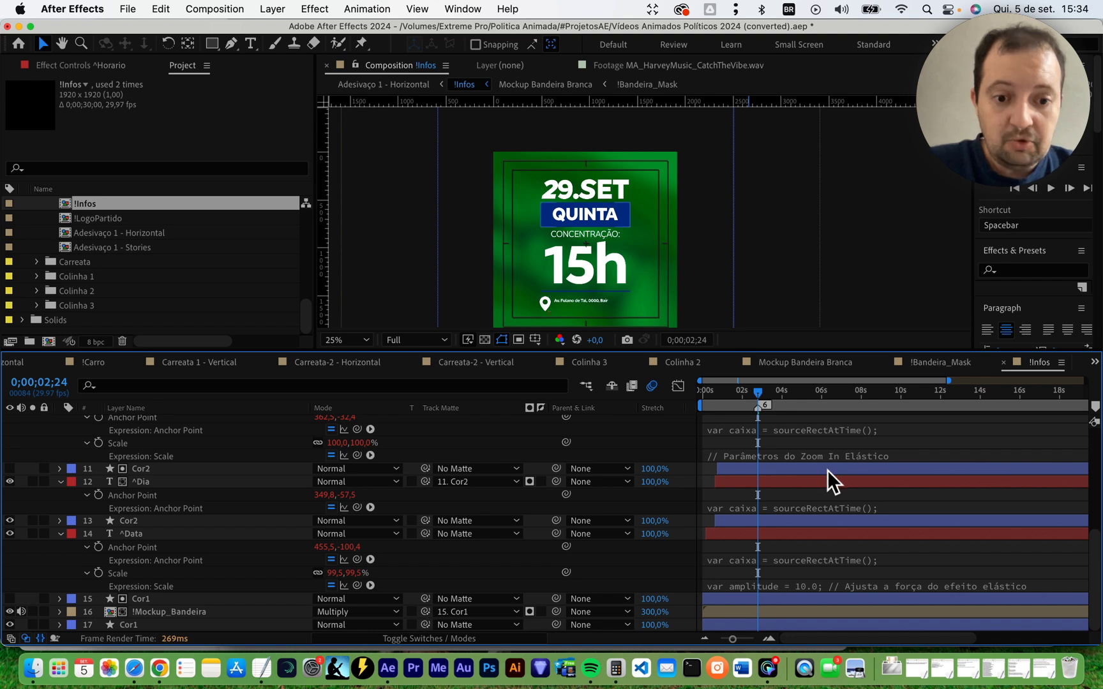
scroll(827, 470, up, 3)
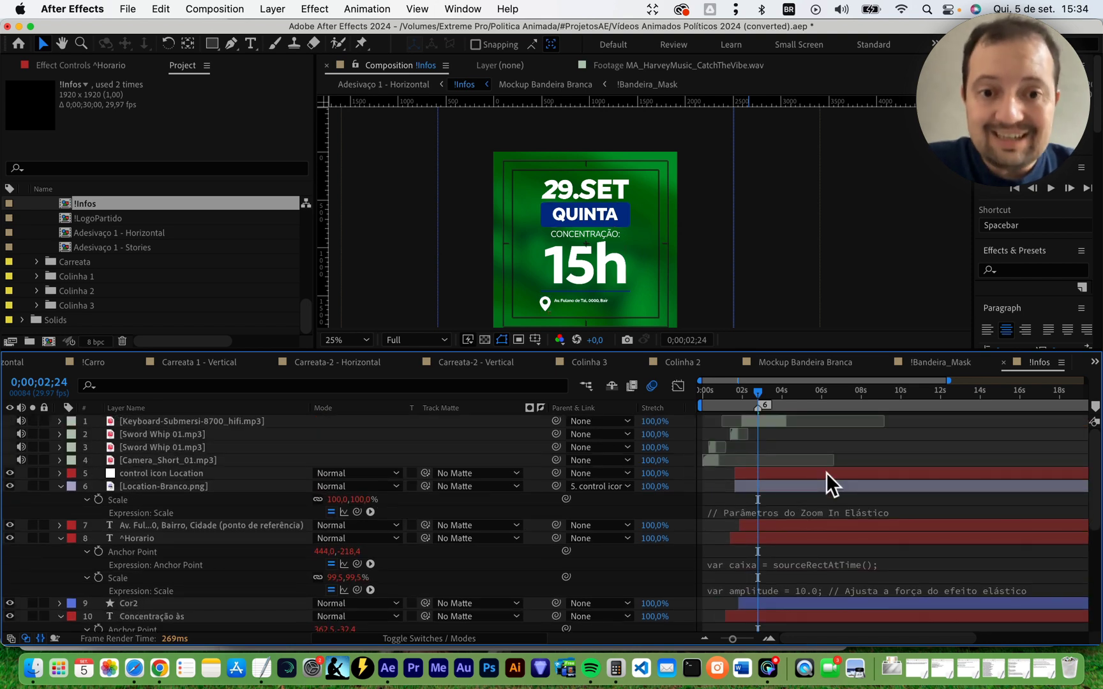
click(808, 397)
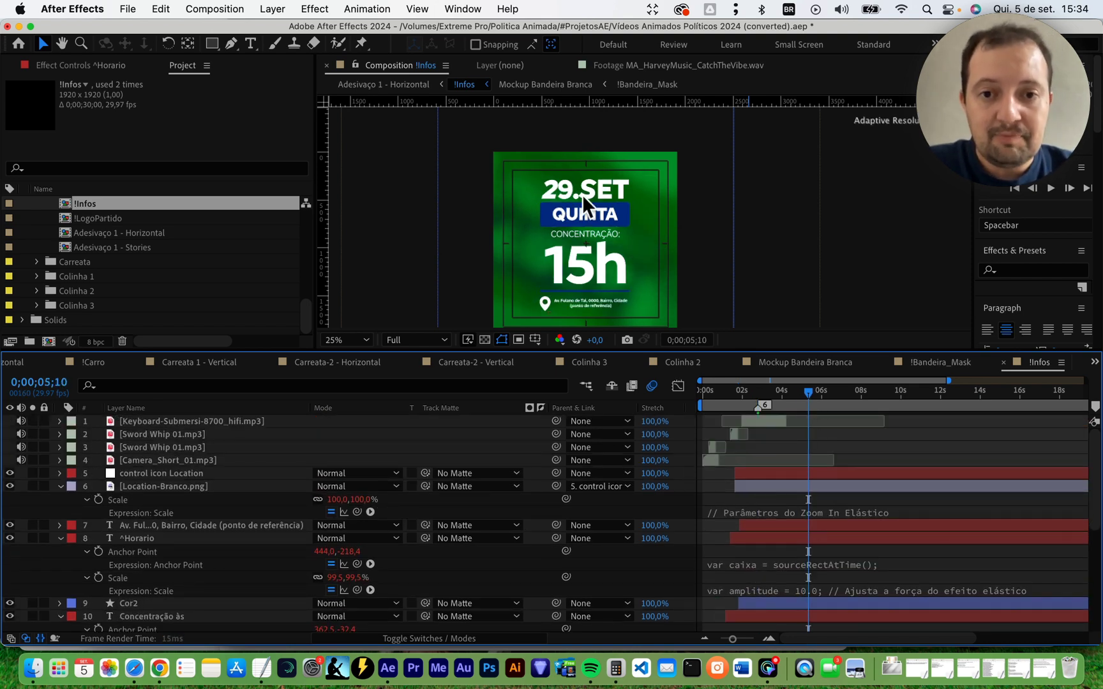
Replace the date text with 13 DE SETEMBRO.
key(super+t)
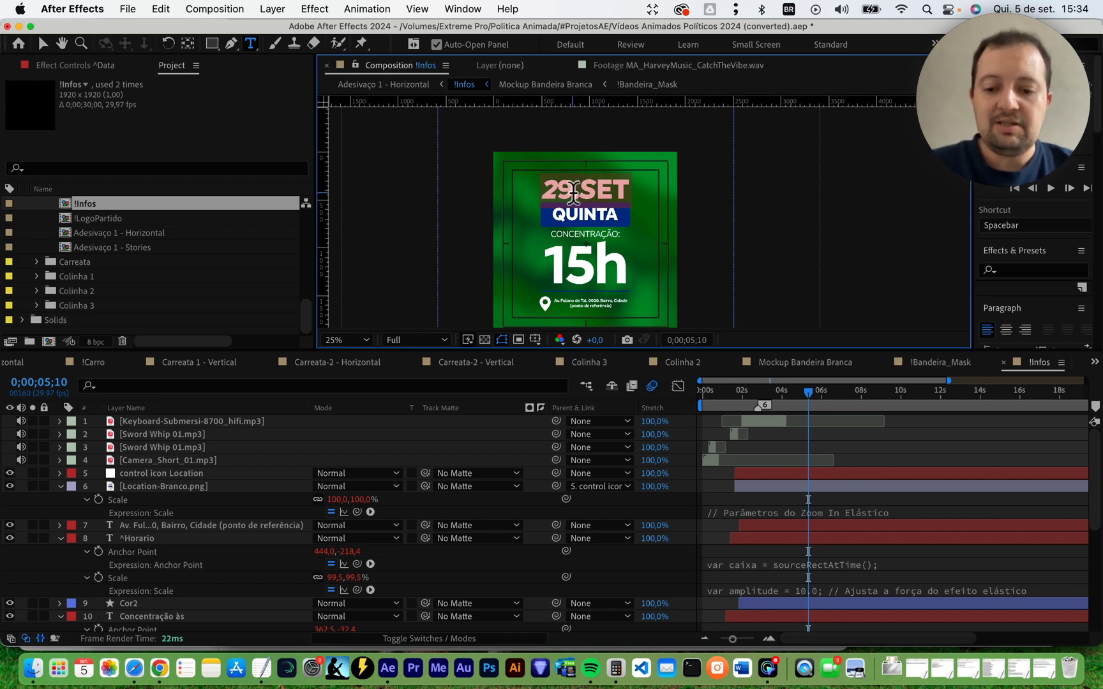
double_click(574, 191)
text(13)
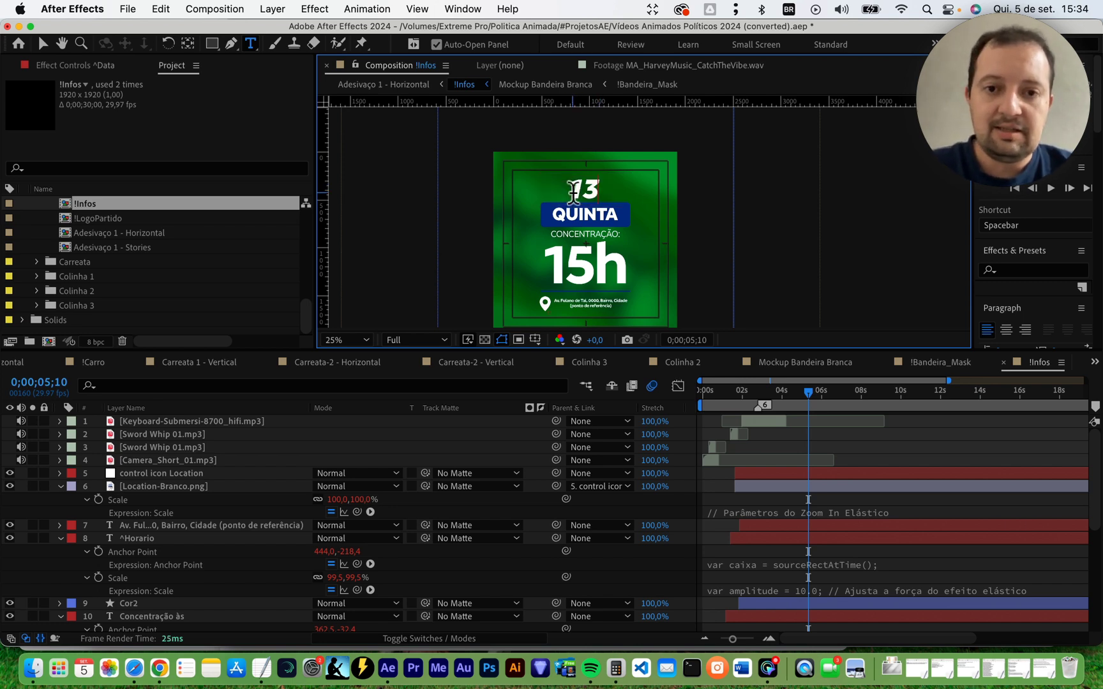
text( DE SETEMBRO)
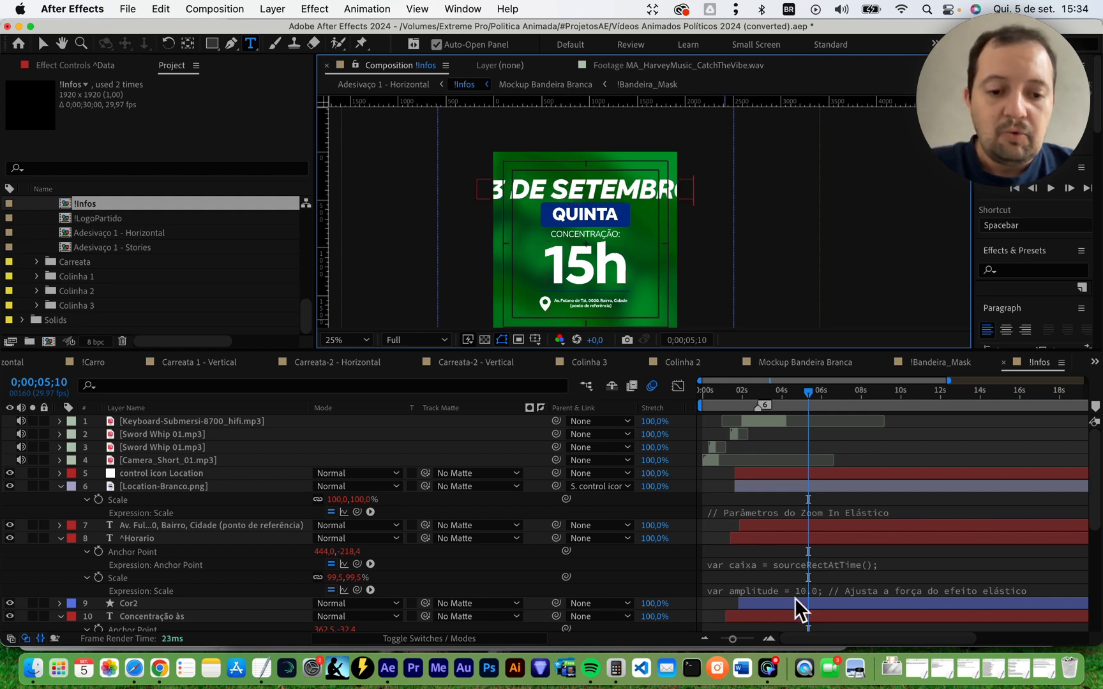
Retype the date line as 29.SET.
scroll(798, 580, down, 5)
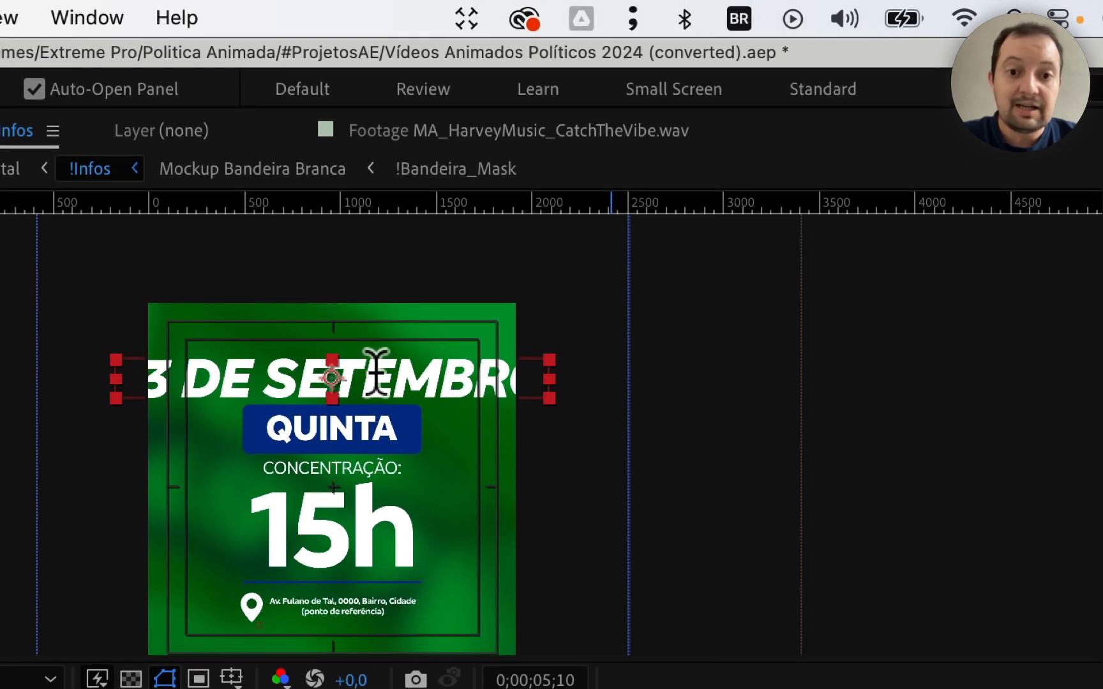
double_click(375, 372)
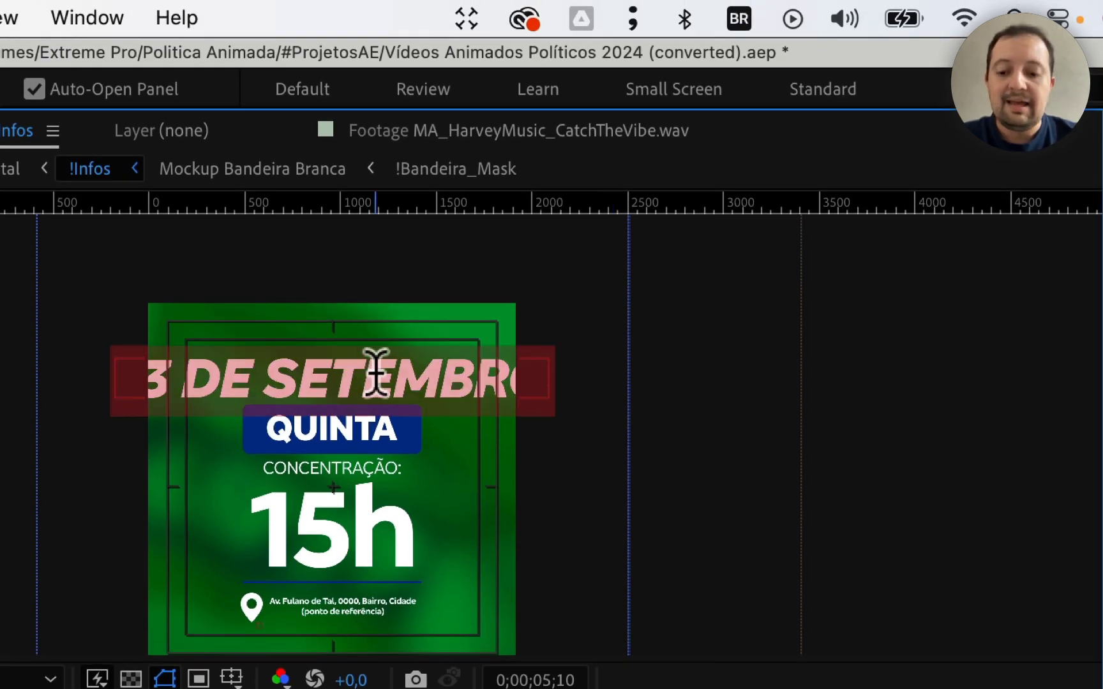
text(29)
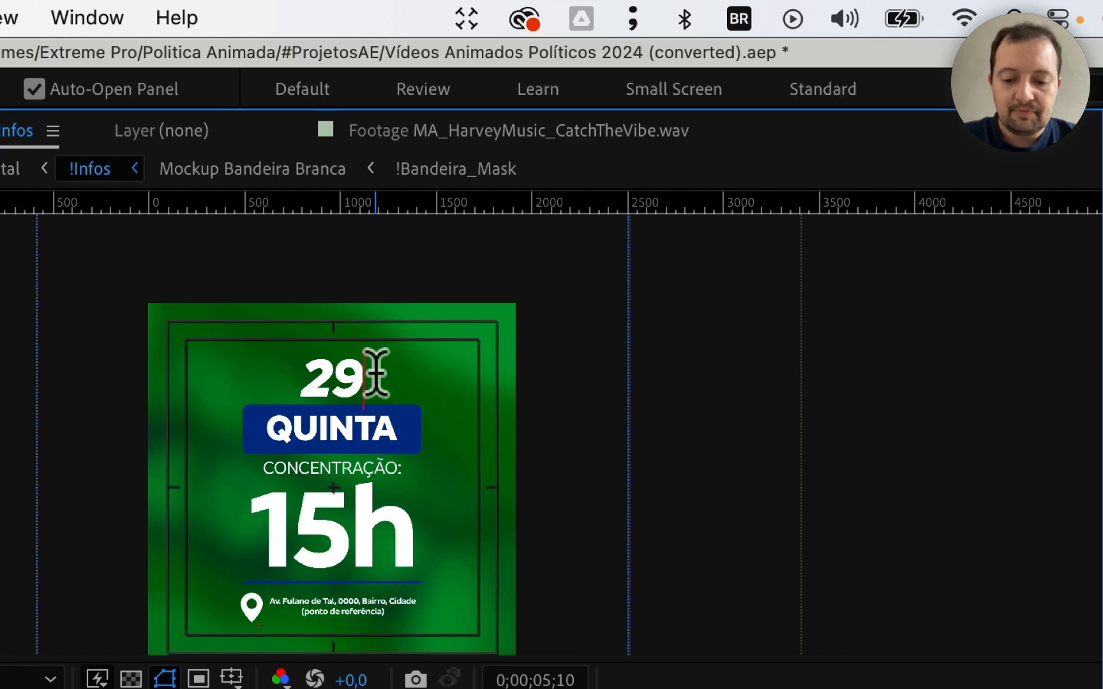
text(.SET)
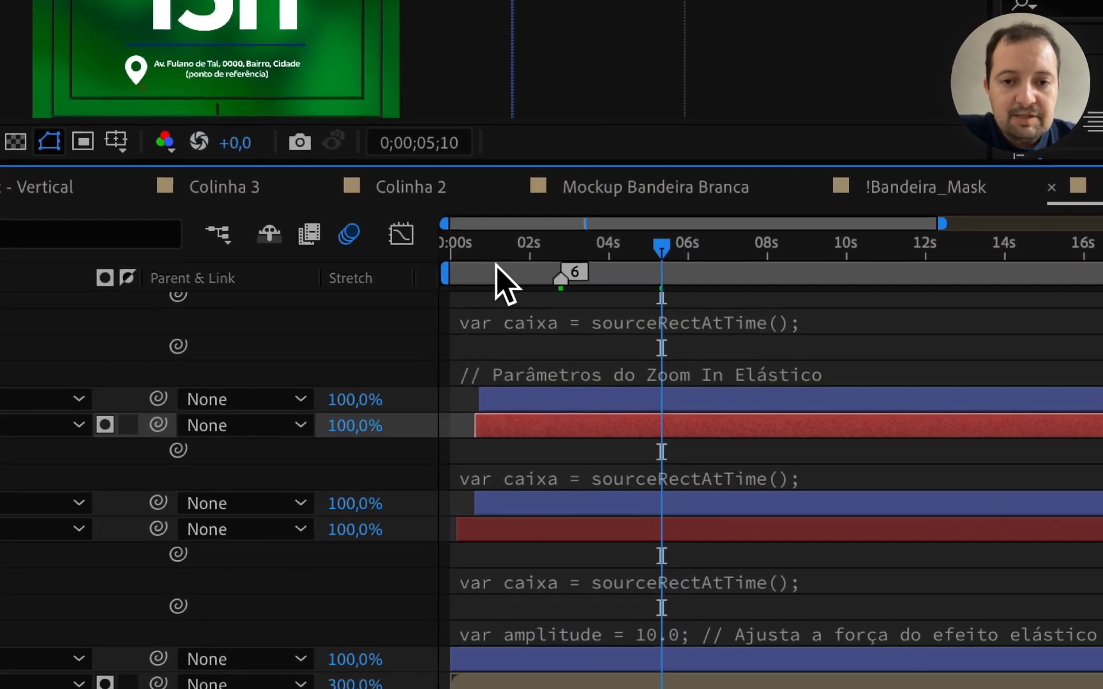
Scrub the opening, then reveal the Scale keyframes of both Cor2 layers.
drag(709, 399, 718, 399)
mouse_move(478, 262)
mouse_down()
mouse_move(538, 272)
mouse_move(773, 391)
mouse_up()
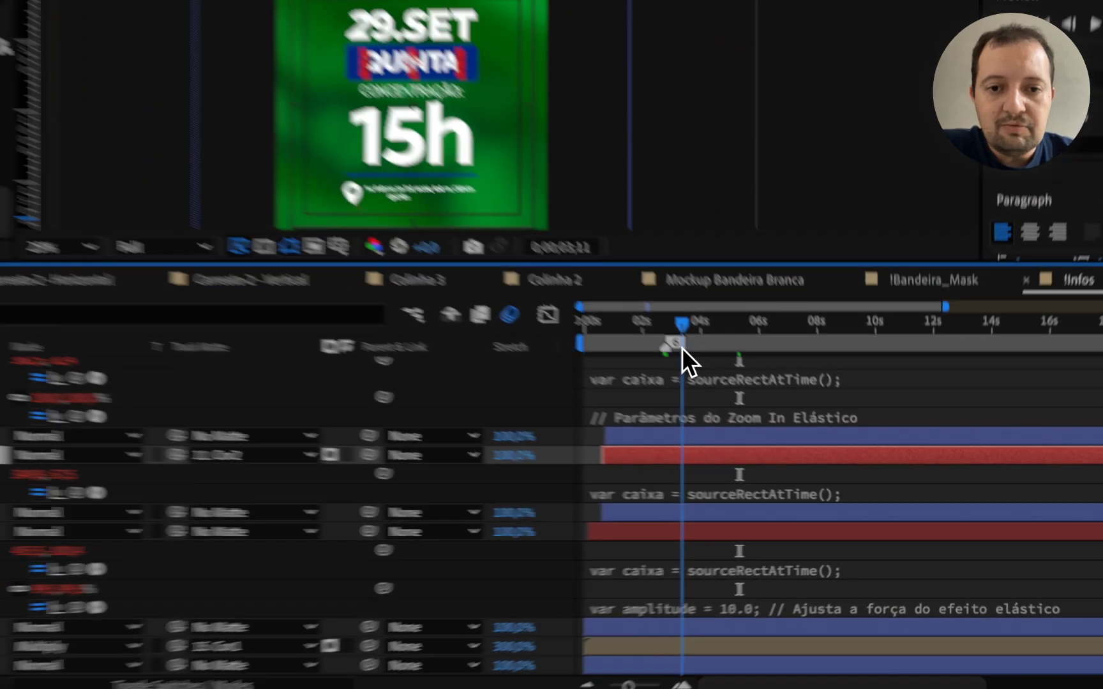
scroll(166, 496, up, 3)
scroll(160, 468, up, 3)
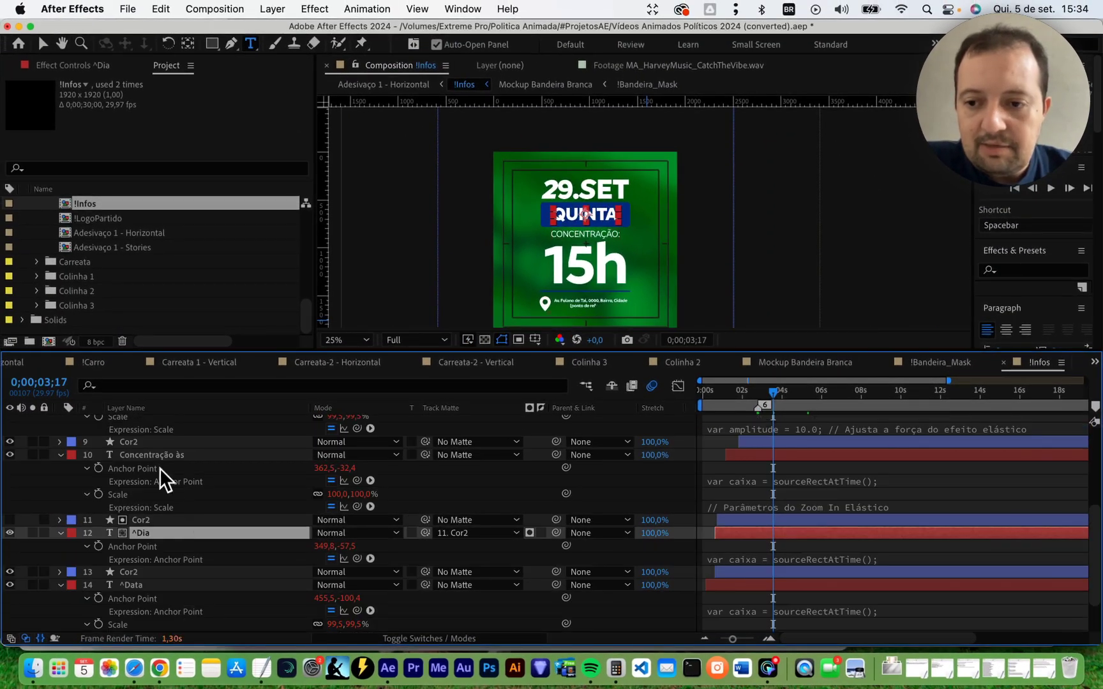
scroll(155, 452, up, 5)
scroll(163, 548, down, 5)
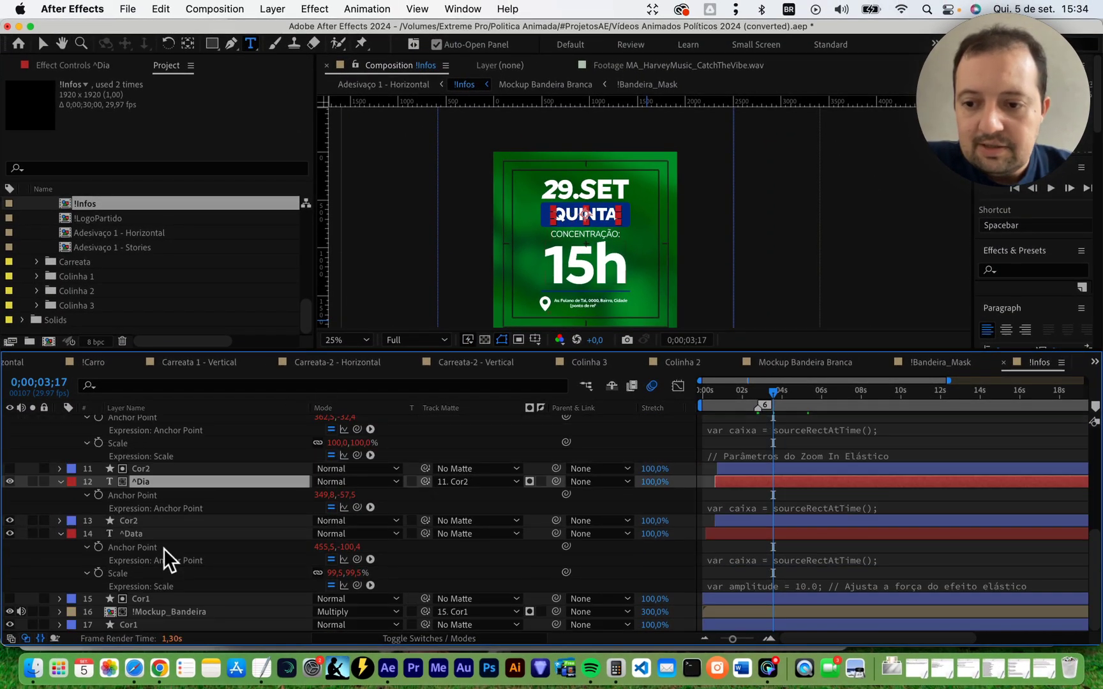
click(154, 473)
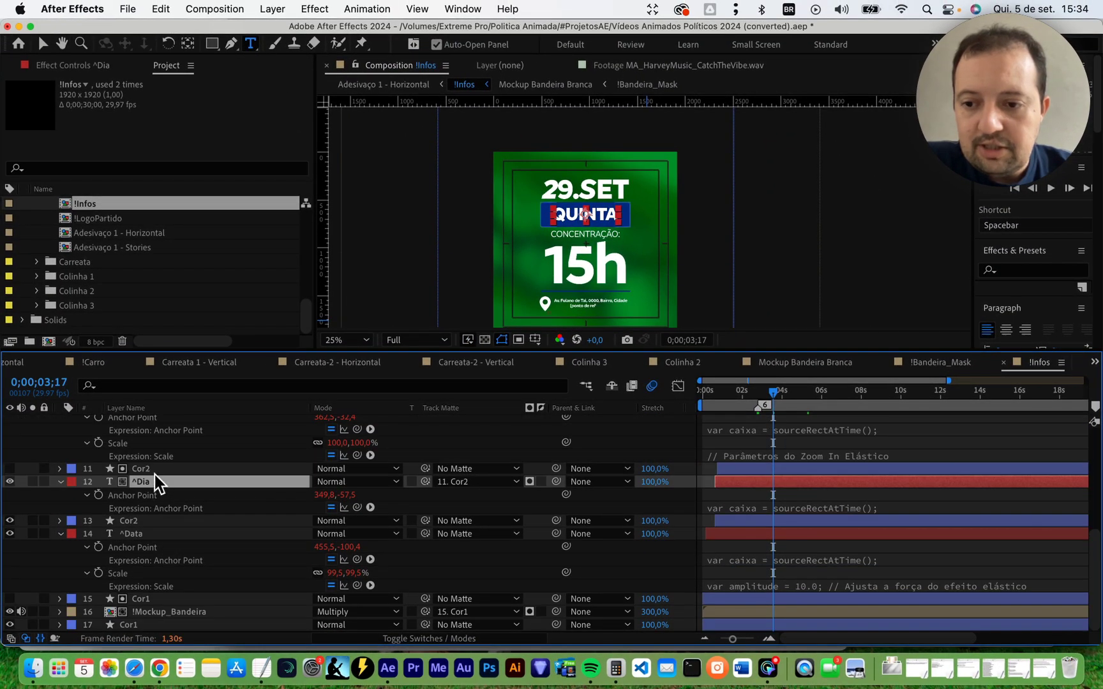
super+click(158, 521)
key(u)
Return to the start and reveal the Cor1 layer's Scale animation.
click(714, 397)
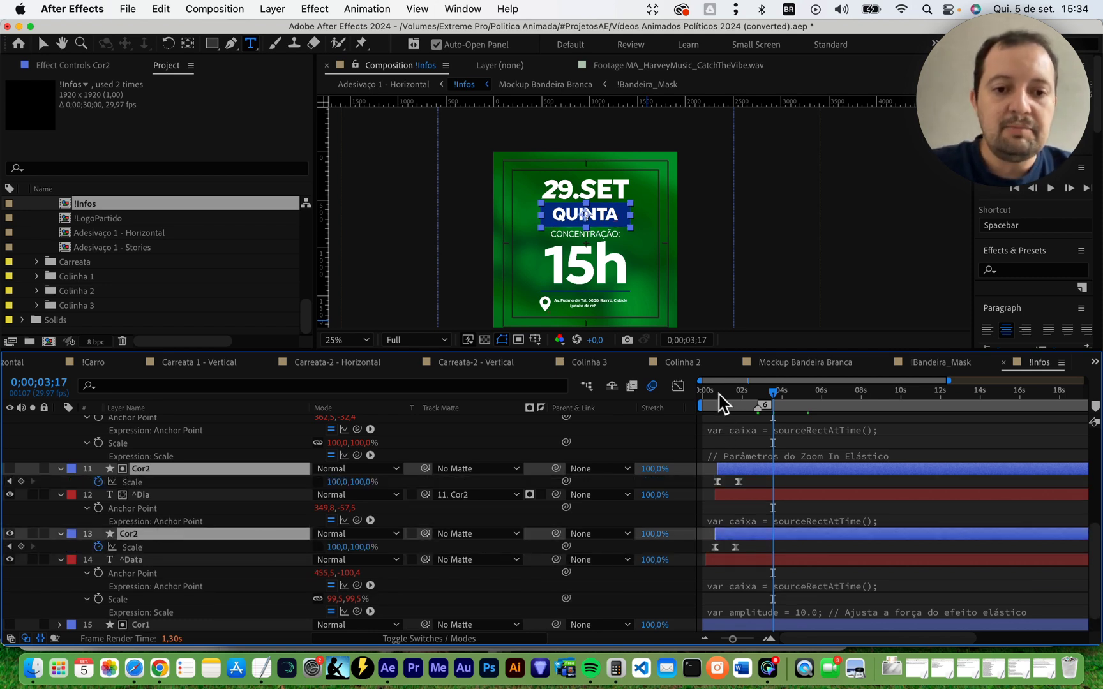
mouse_move(716, 405)
mouse_down()
mouse_move(736, 404)
mouse_move(658, 414)
mouse_up()
scroll(732, 484, down, 1)
scroll(727, 536, down, 1)
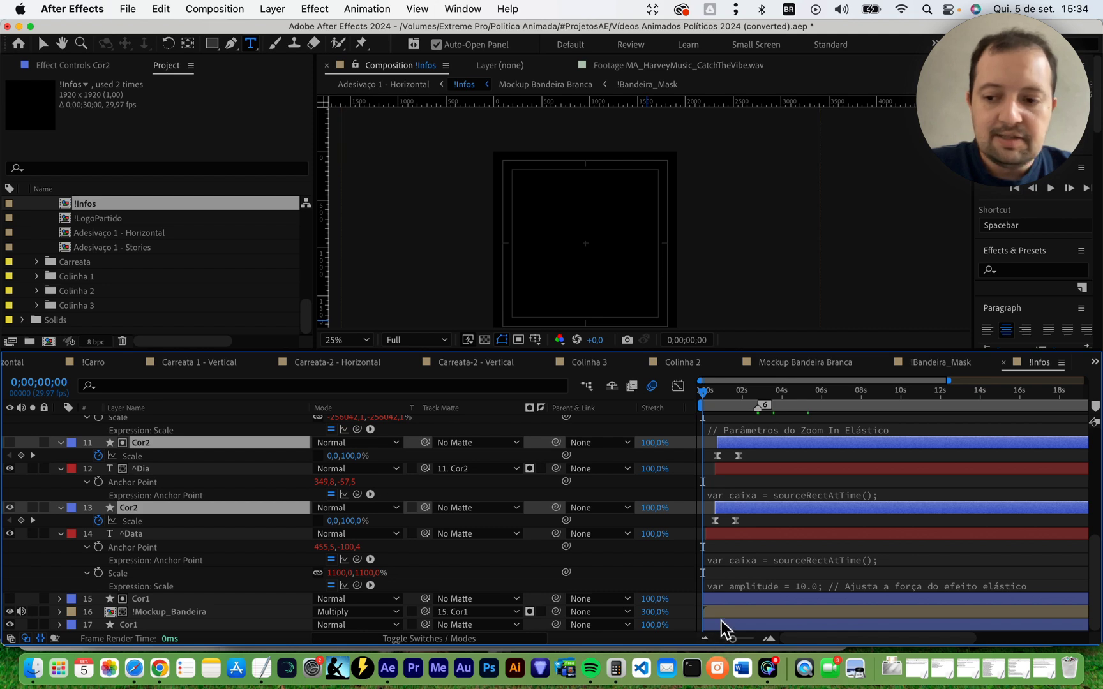
click(729, 599)
key(u)
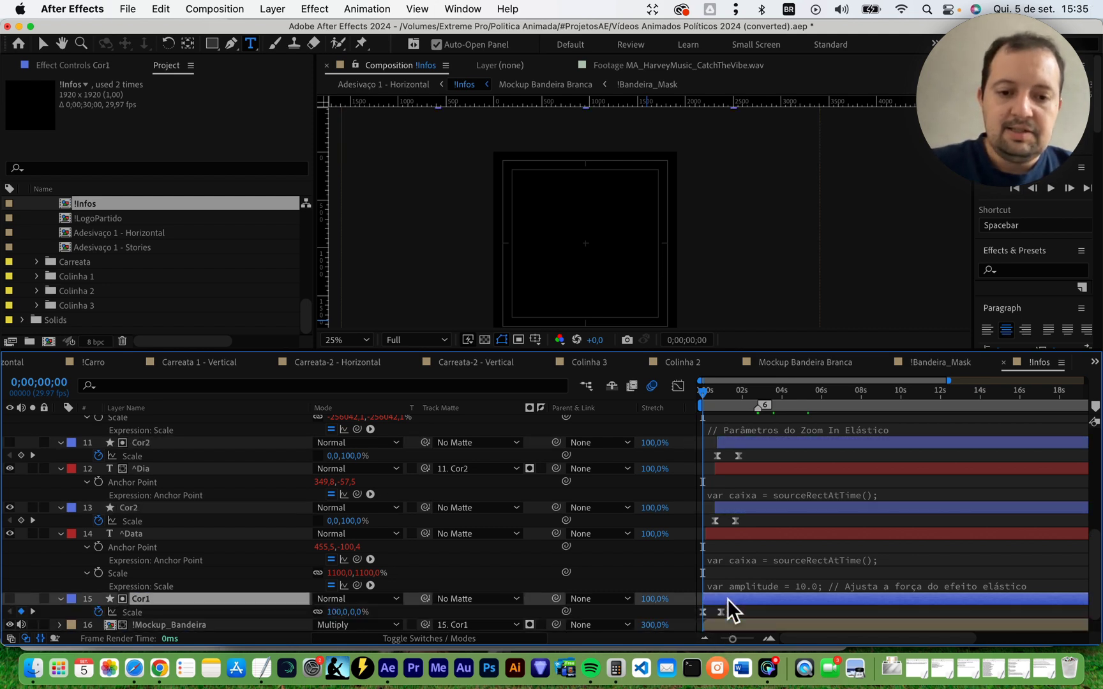
Play the info card animation and jump to the 15h frame around five seconds.
scroll(741, 517, down, 1)
key(space)
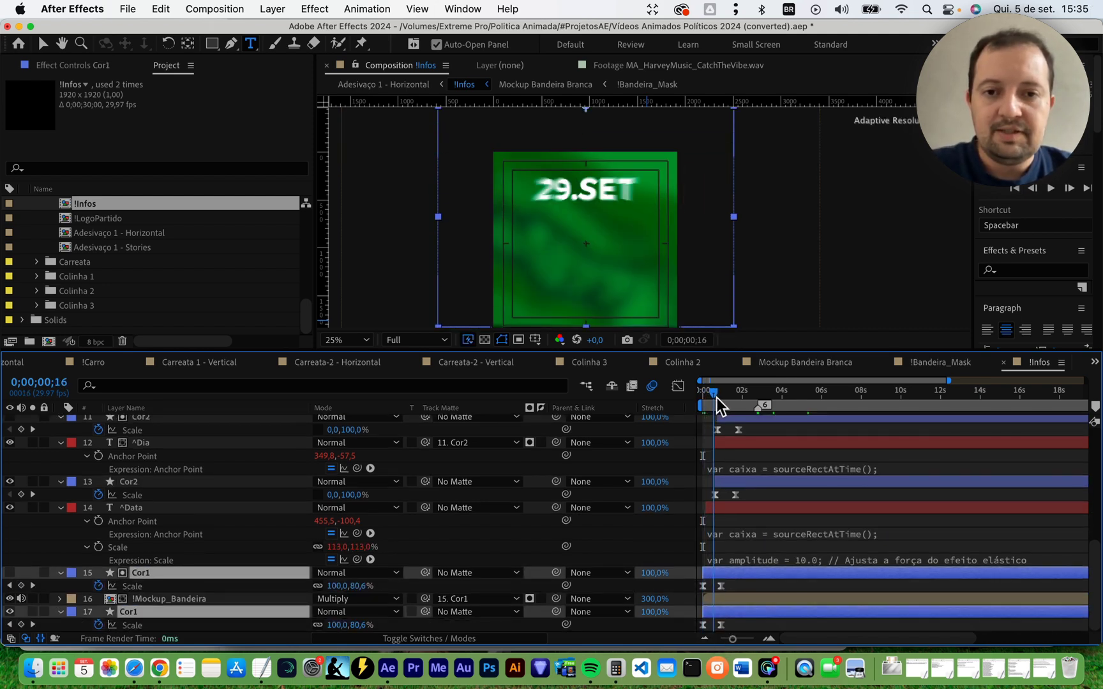
drag(736, 402, 842, 427)
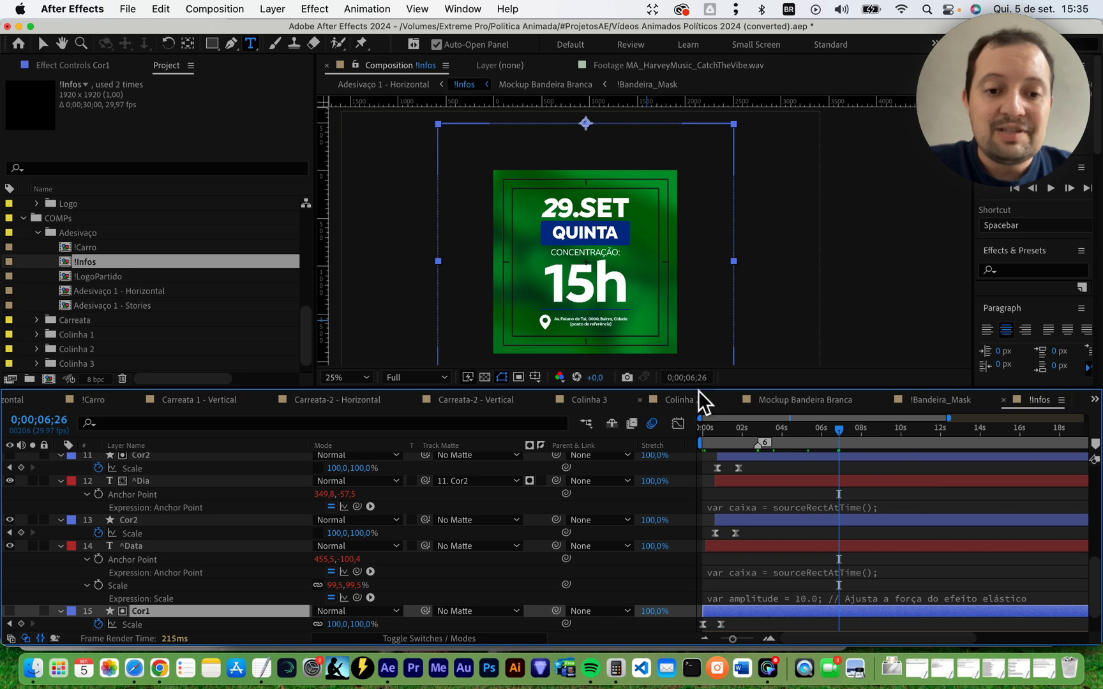
Open the Adesivaço 1 - Stories composition and scrub to about five seconds.
double_click(140, 291)
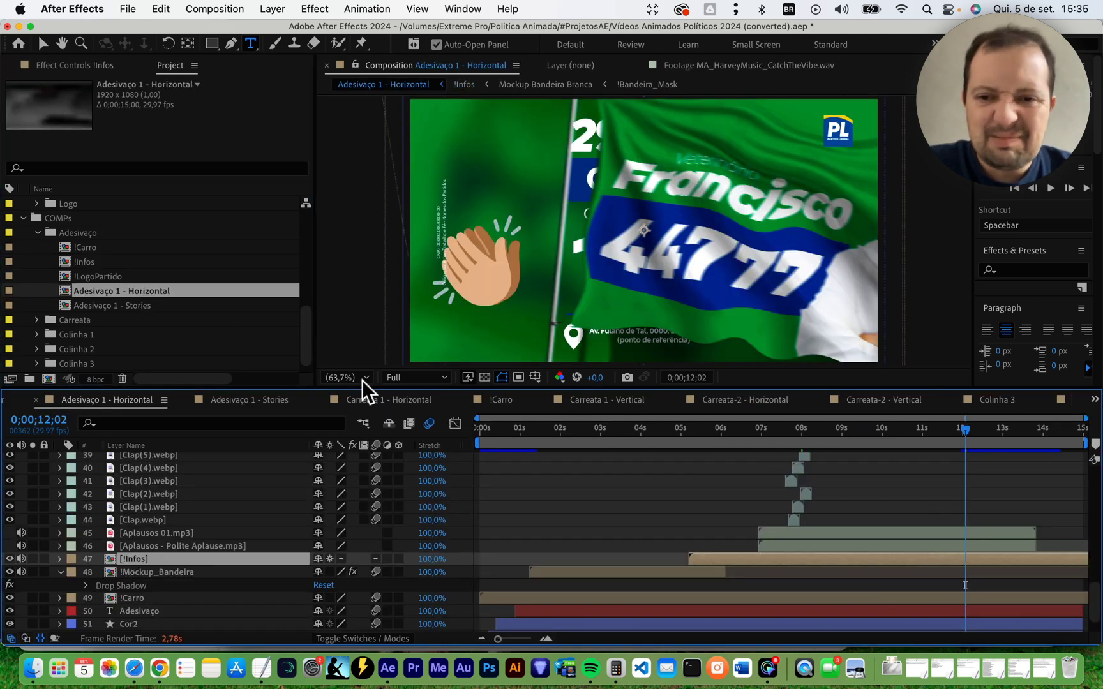
double_click(144, 306)
drag(589, 446, 940, 472)
Reopen Adesivaço 1 - Horizontal, set Quarter resolution, and scrub to the 15h frame.
click(169, 290)
double_click(169, 291)
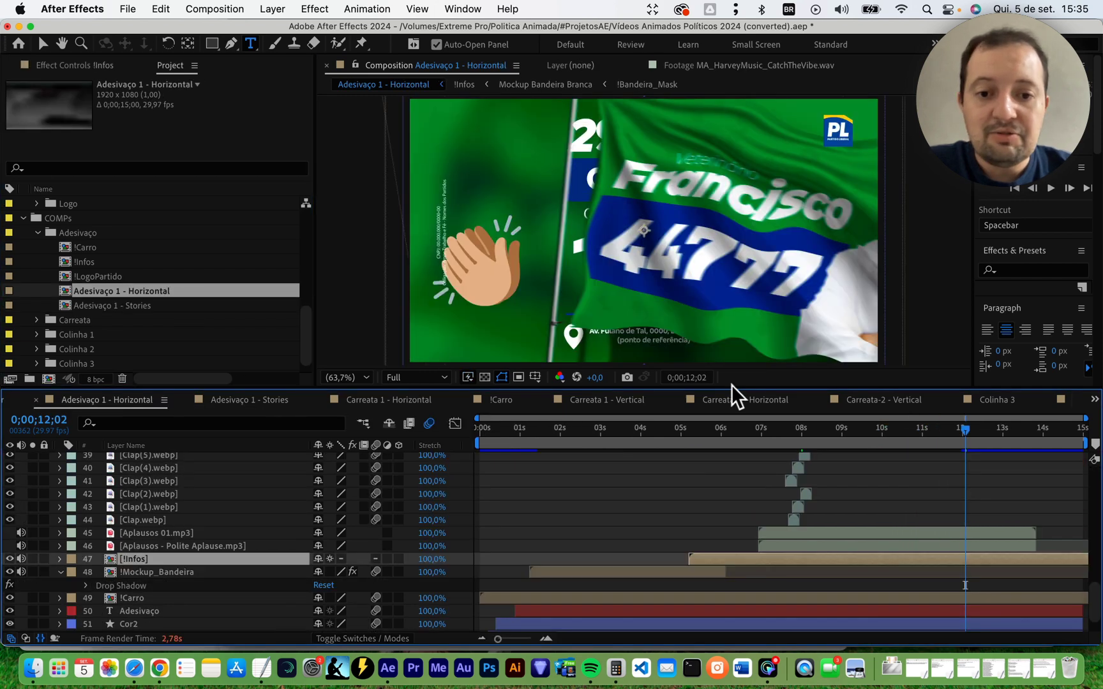
drag(555, 431, 751, 478)
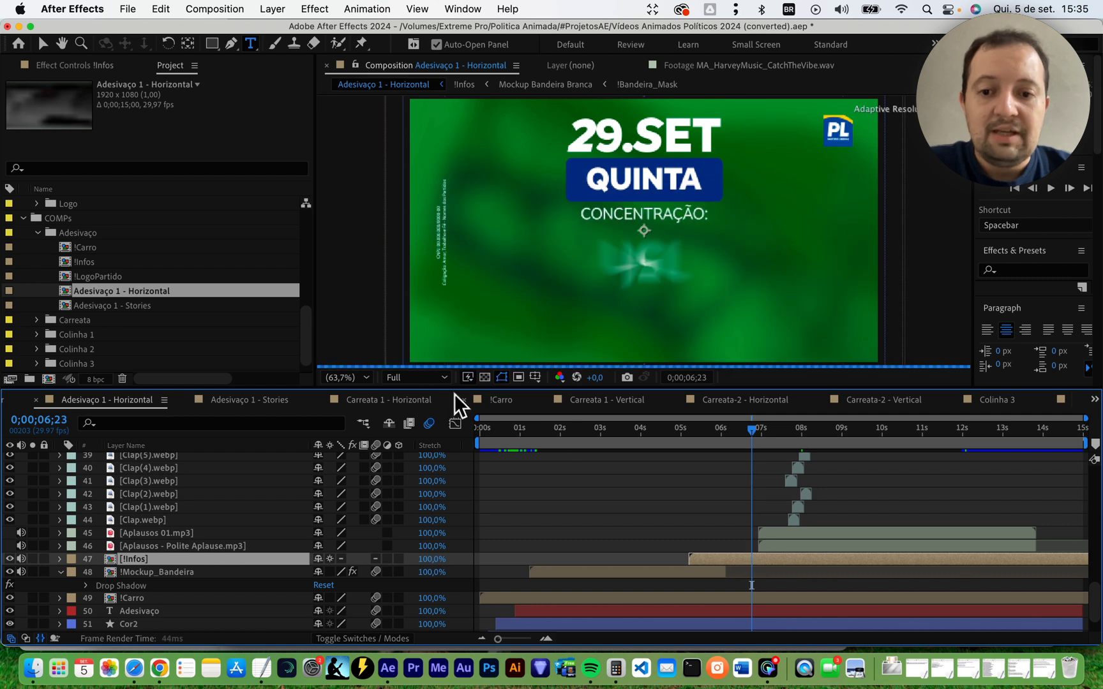
click(434, 379)
click(418, 462)
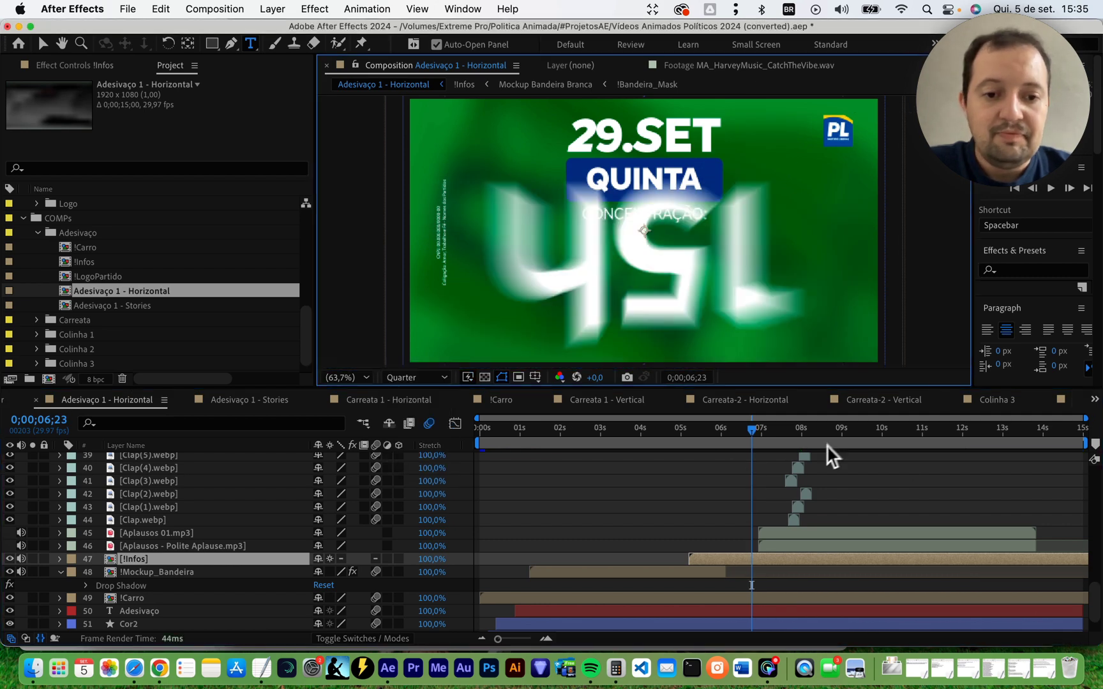
drag(758, 433, 921, 457)
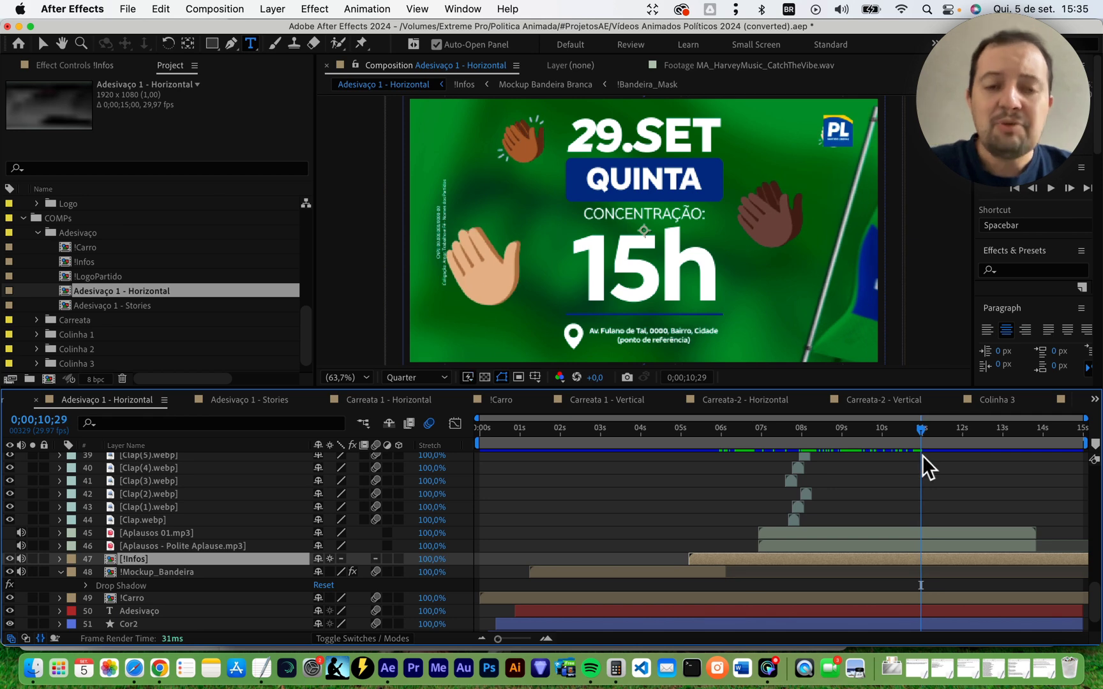
Bring the service notes document forward and select the Prestação de Serviço heading.
click(262, 668)
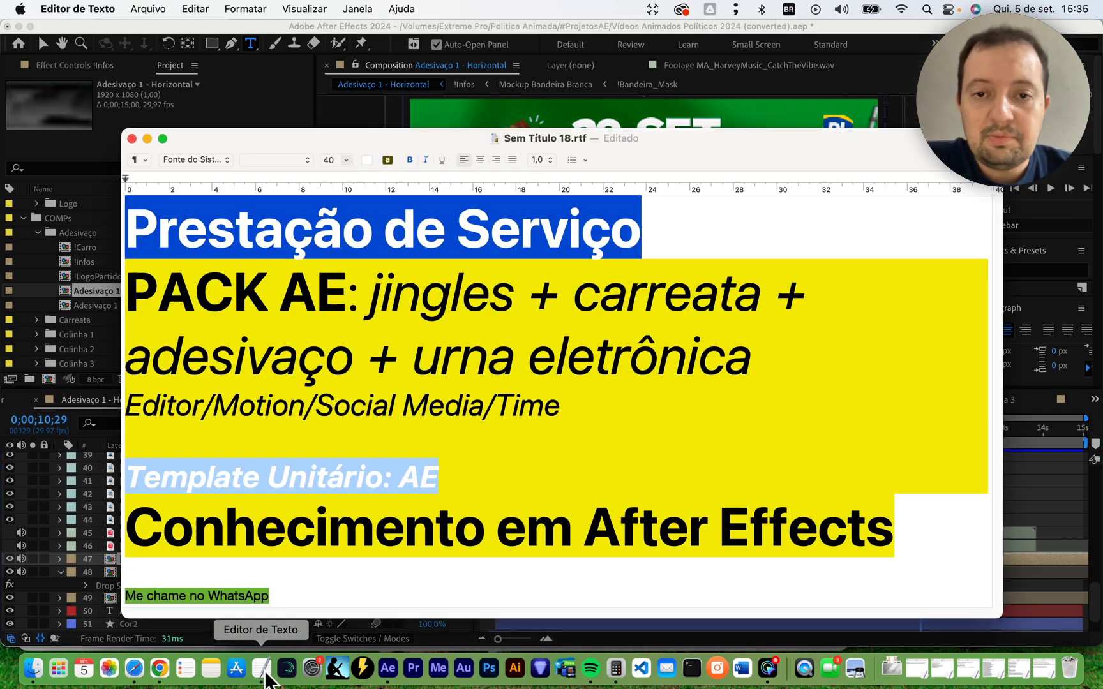
click(273, 80)
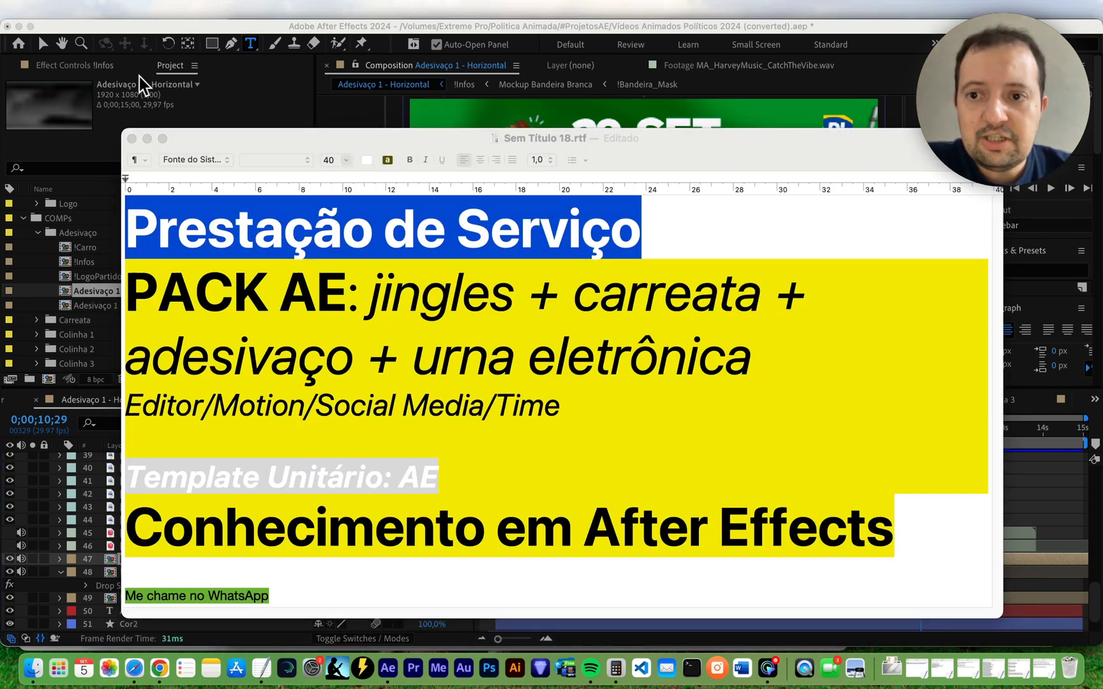
click(176, 246)
drag(135, 226, 648, 250)
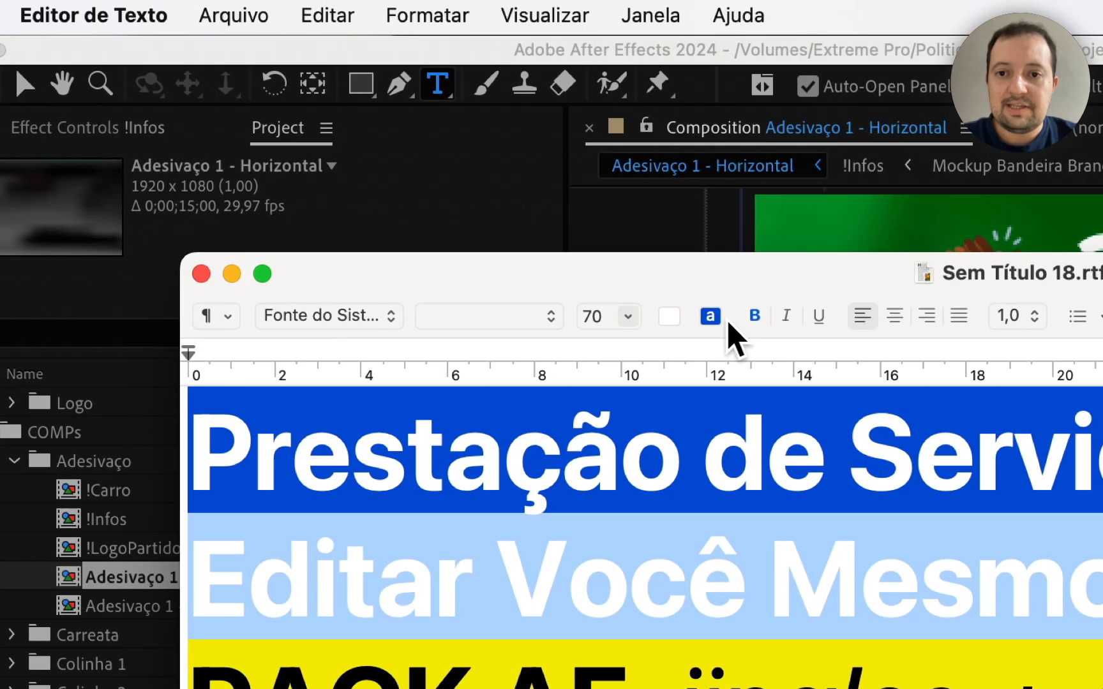
Remove the background highlight and make the Editar Você Mesmo: line black.
click(387, 160)
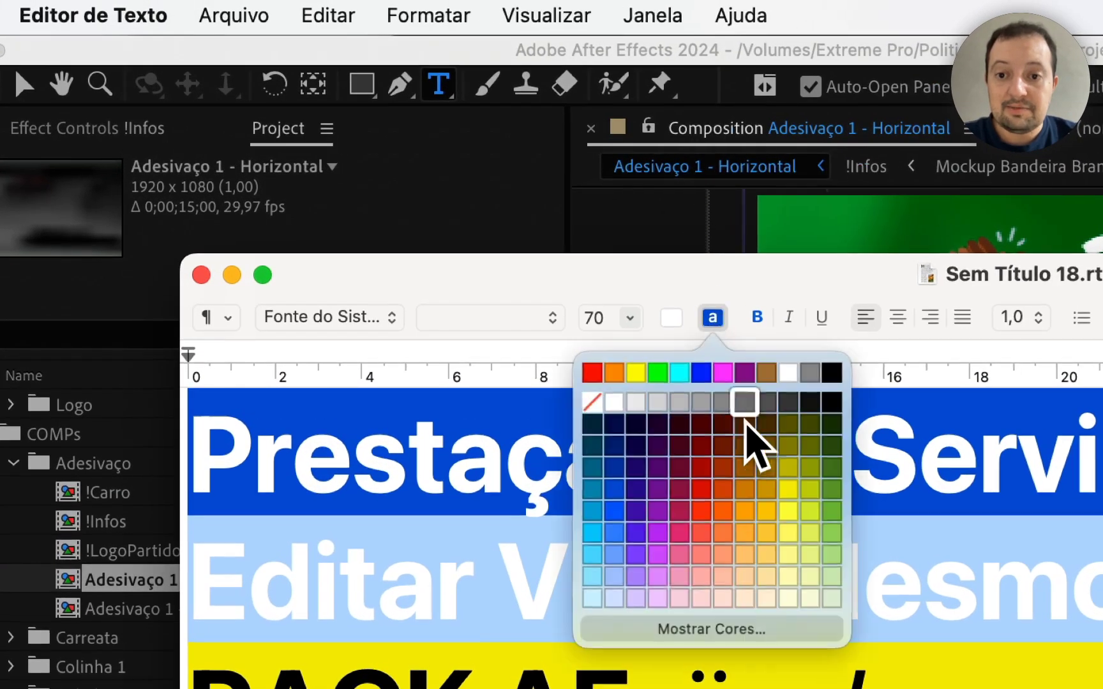
click(592, 402)
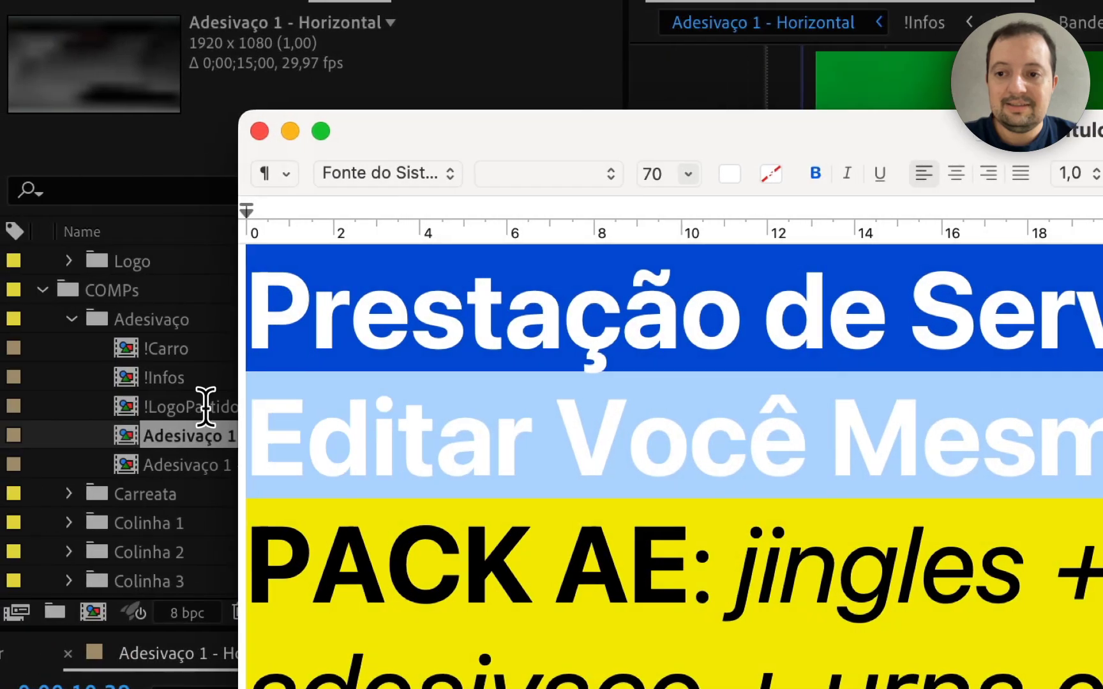
click(729, 174)
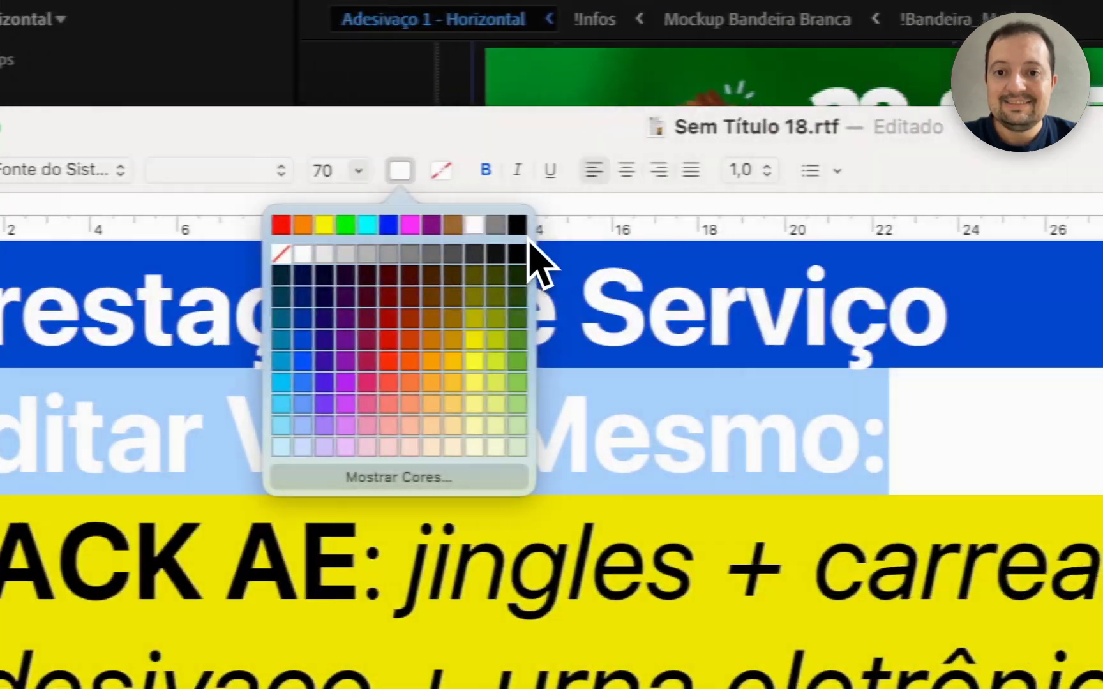
click(517, 254)
drag(1043, 440, 187, 418)
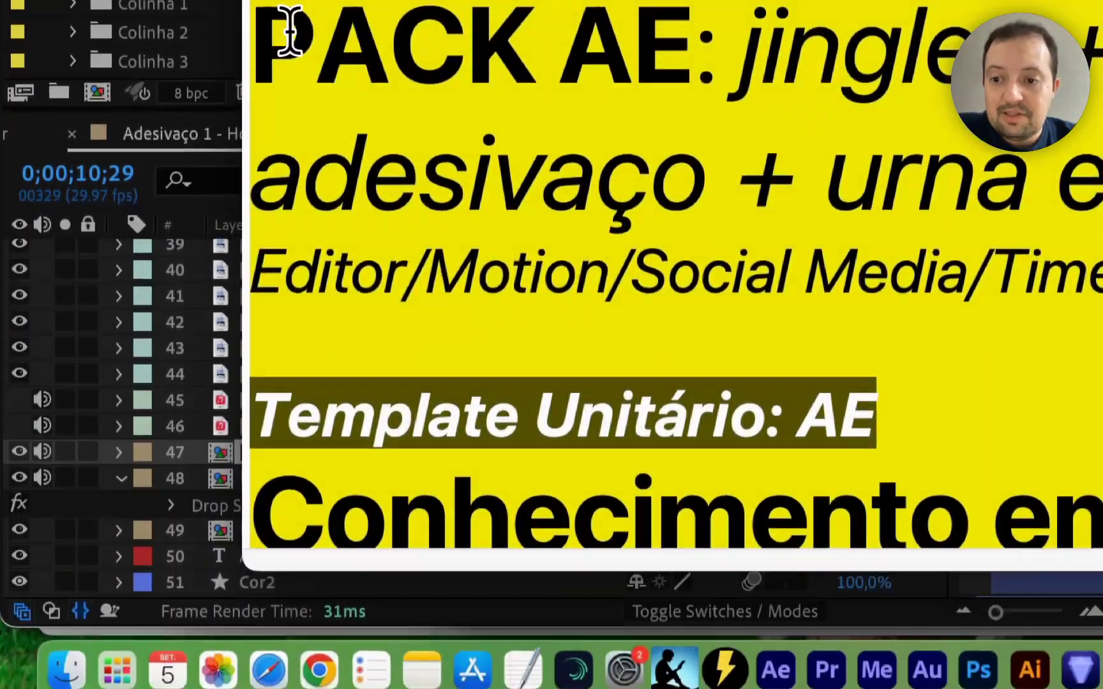
Append '+ santinhos' after 'urna eletrônica' in the PACK AE list.
drag(290, 30, 610, 39)
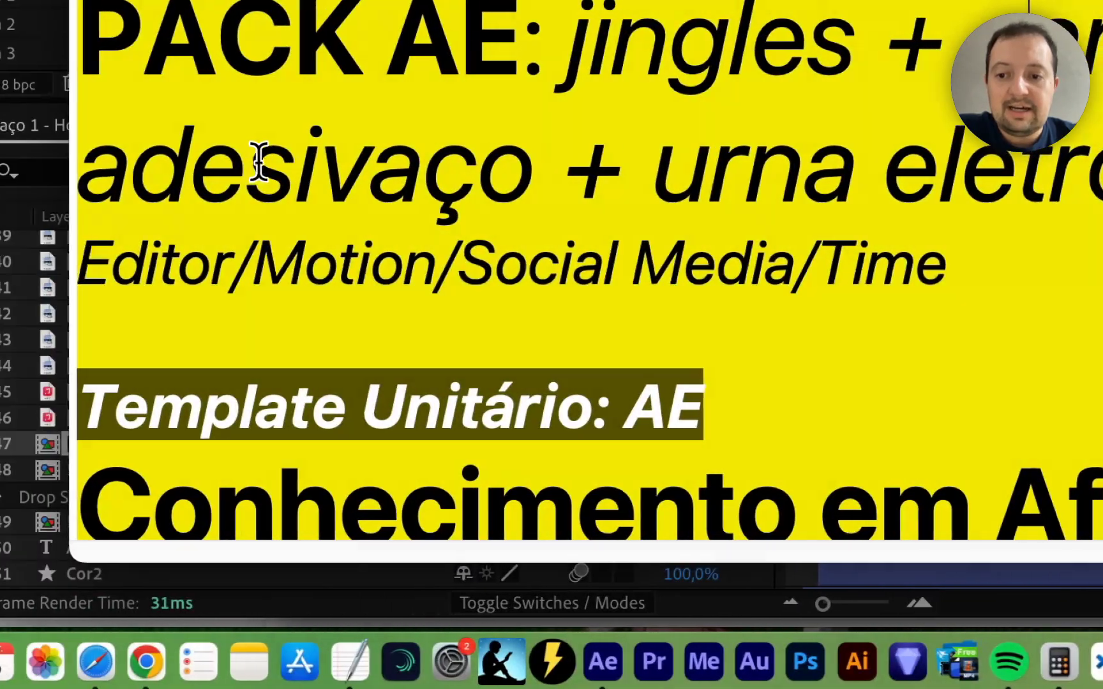
drag(263, 164, 442, 165)
drag(710, 201, 807, 402)
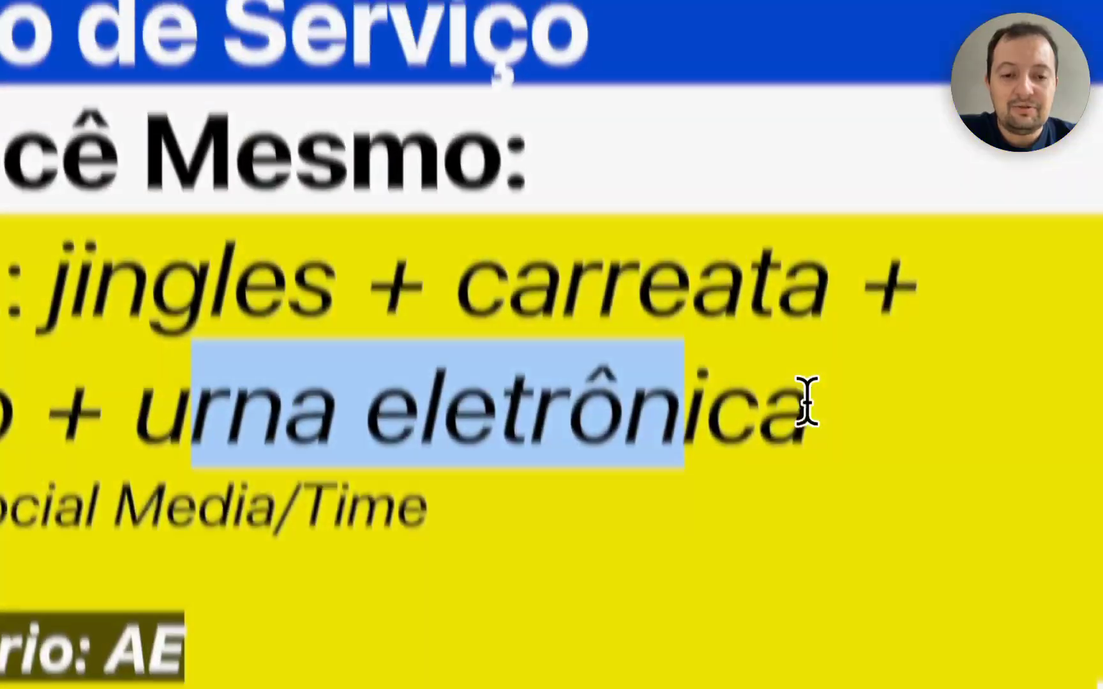
click(825, 517)
text(=)
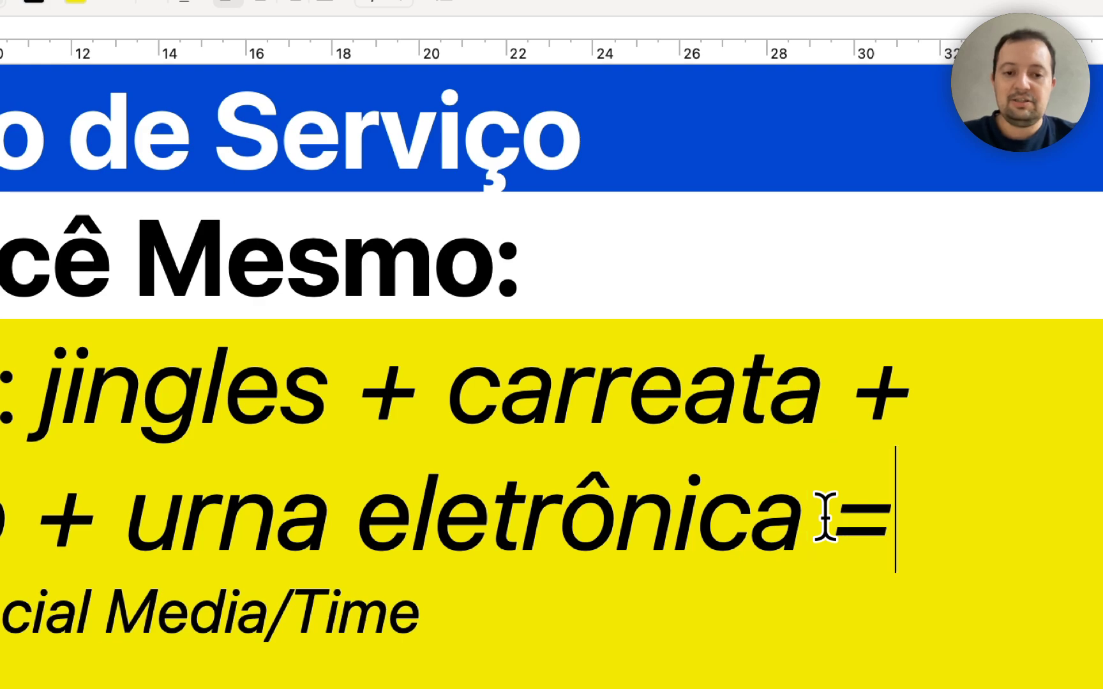
key(BackSpace)
text(+ s)
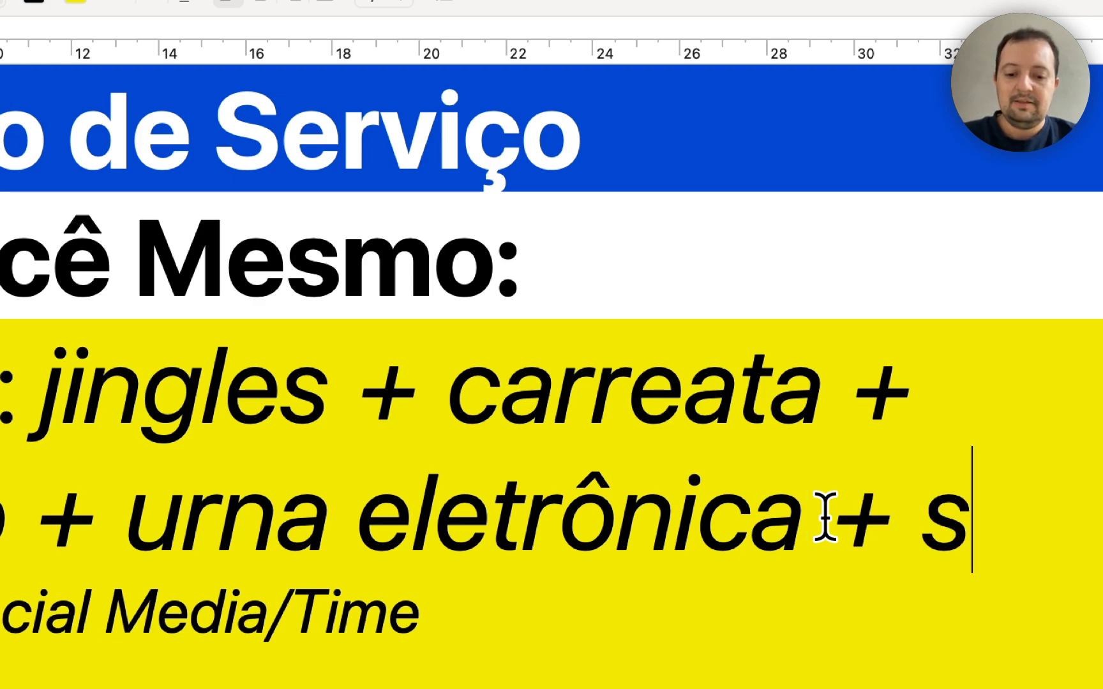
text(antinhos)
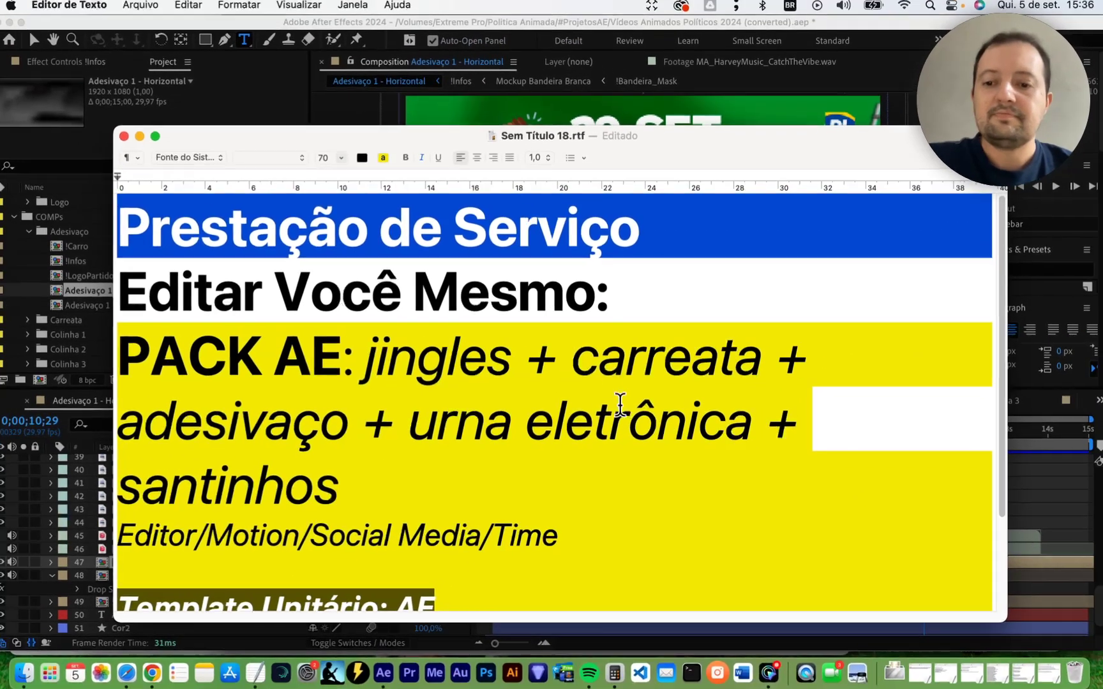
scroll(511, 421, down, 1)
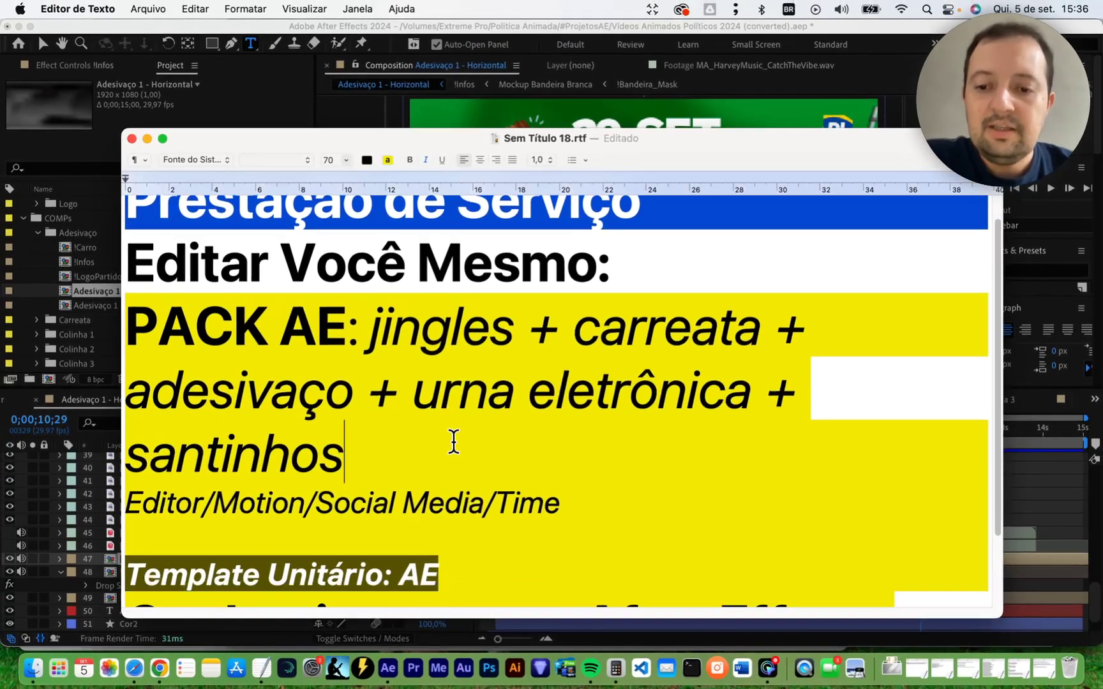
scroll(434, 459, down, 2)
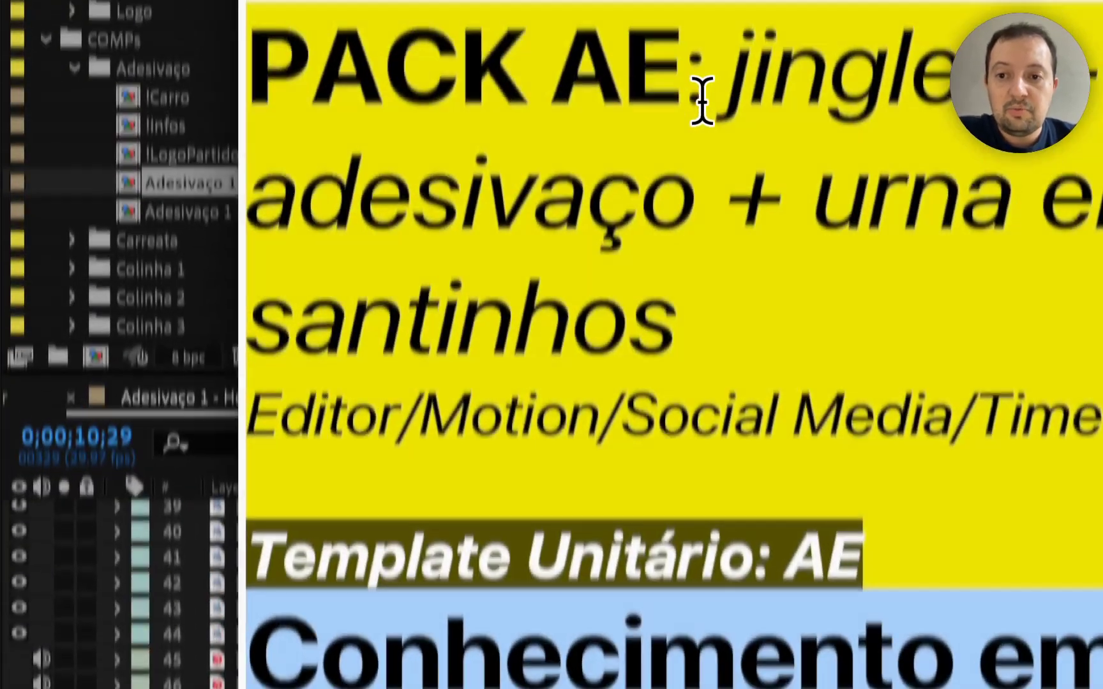
Select the PACK AE title and Template Unitário: label, then return to After Effects.
drag(349, 235, 176, 249)
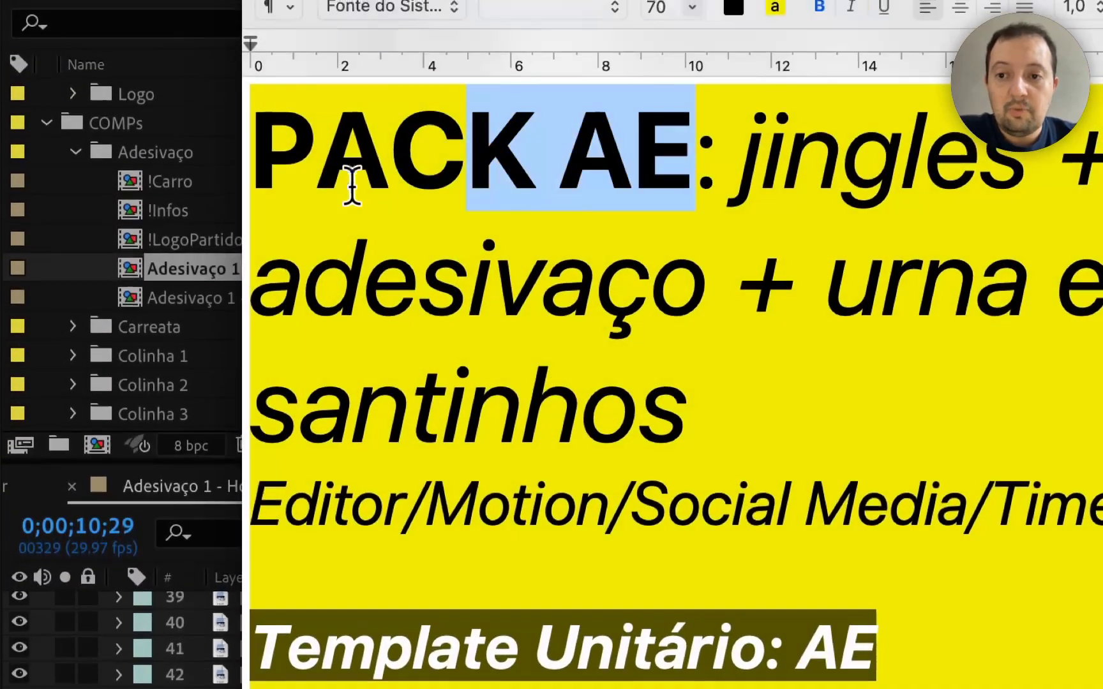
drag(352, 185, 263, 167)
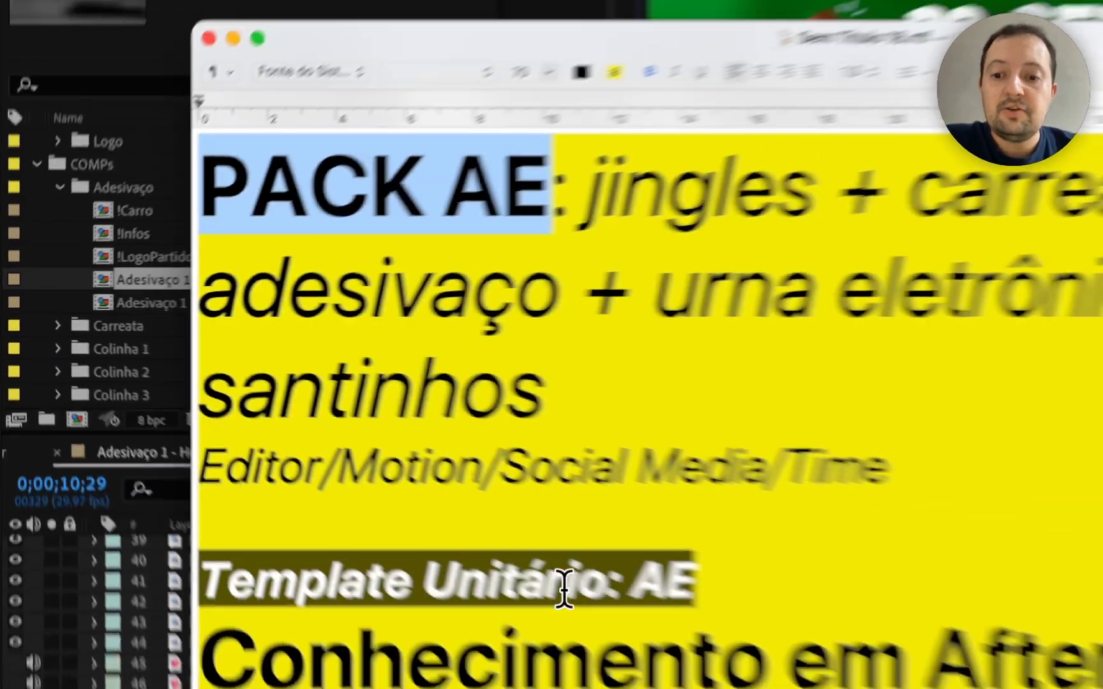
drag(392, 480, 128, 472)
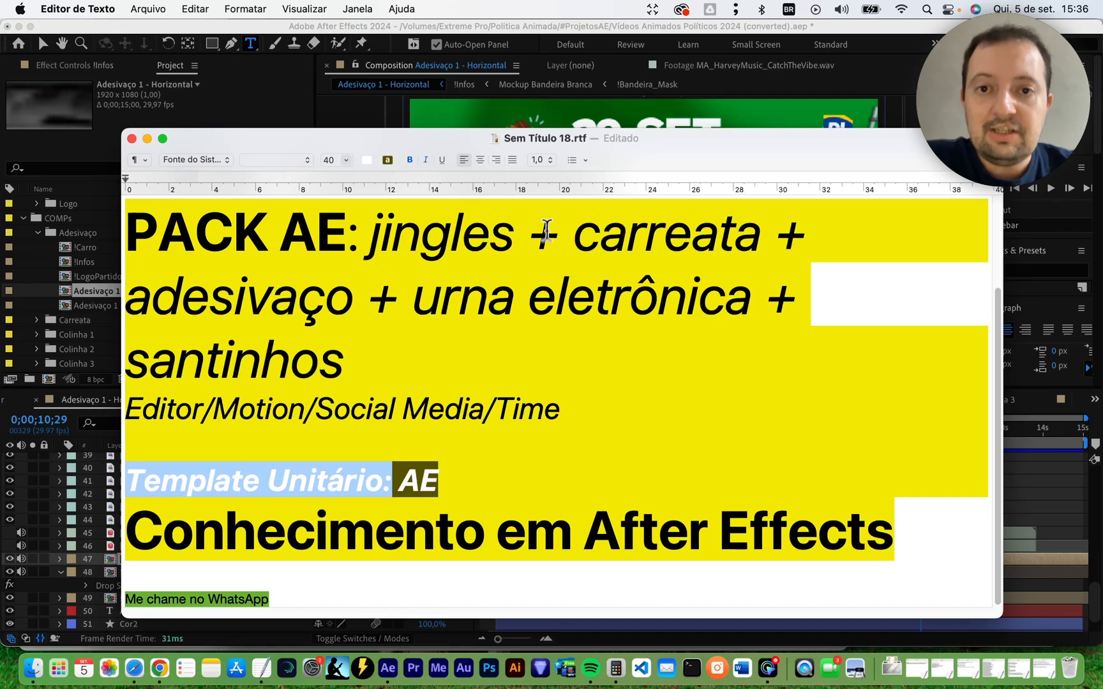
click(800, 37)
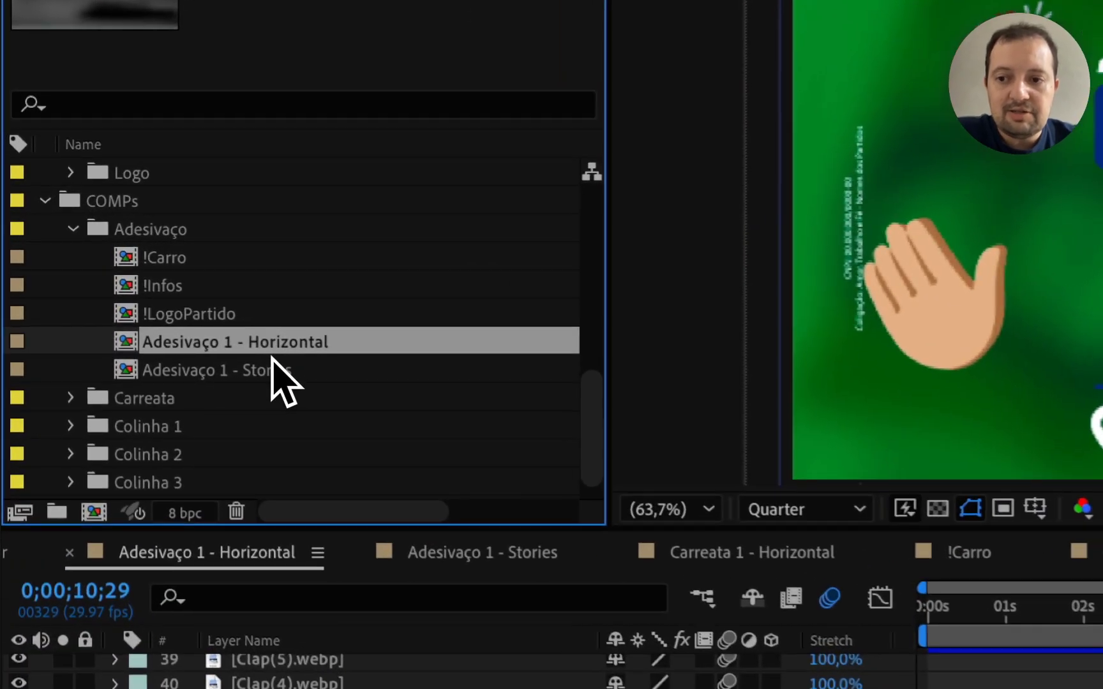
View the Adesivaço 1 - Stories composition, reopen Adesivaço 1 - Horizontal, then bring back Sem Título 18.rtf.
click(139, 306)
double_click(279, 372)
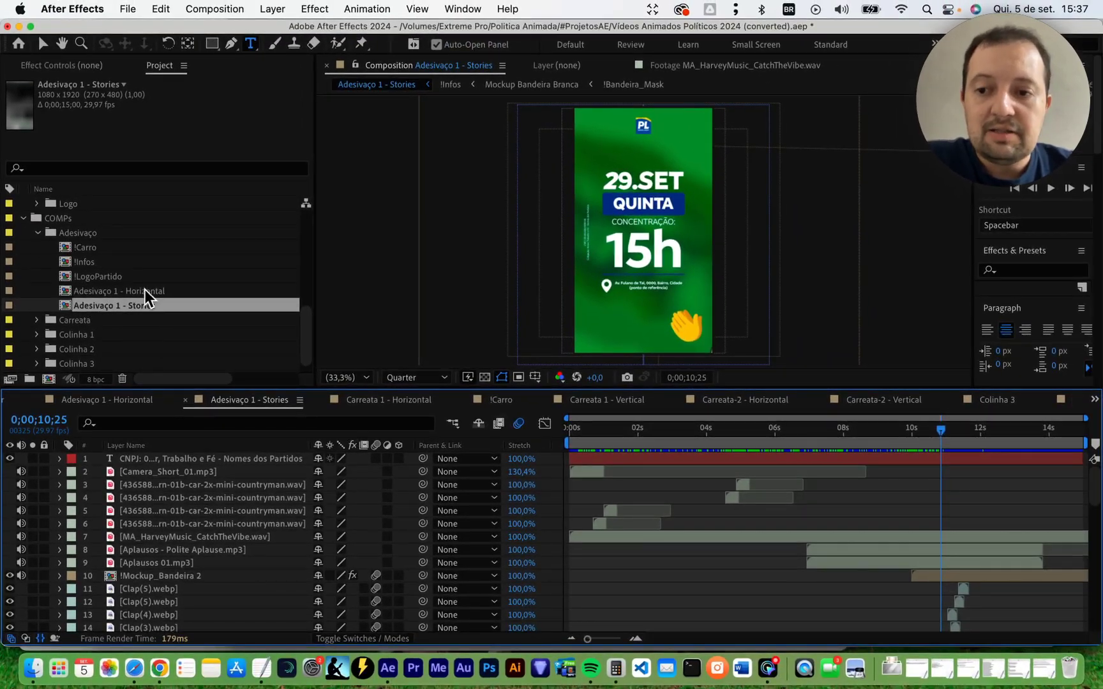
double_click(145, 291)
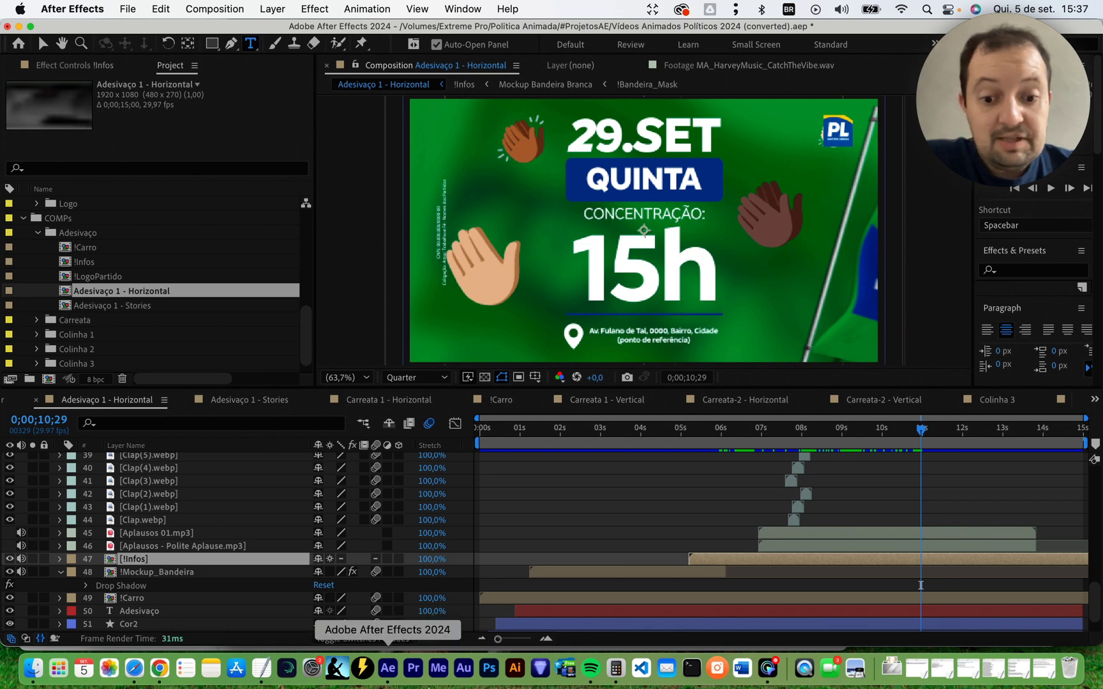
click(261, 668)
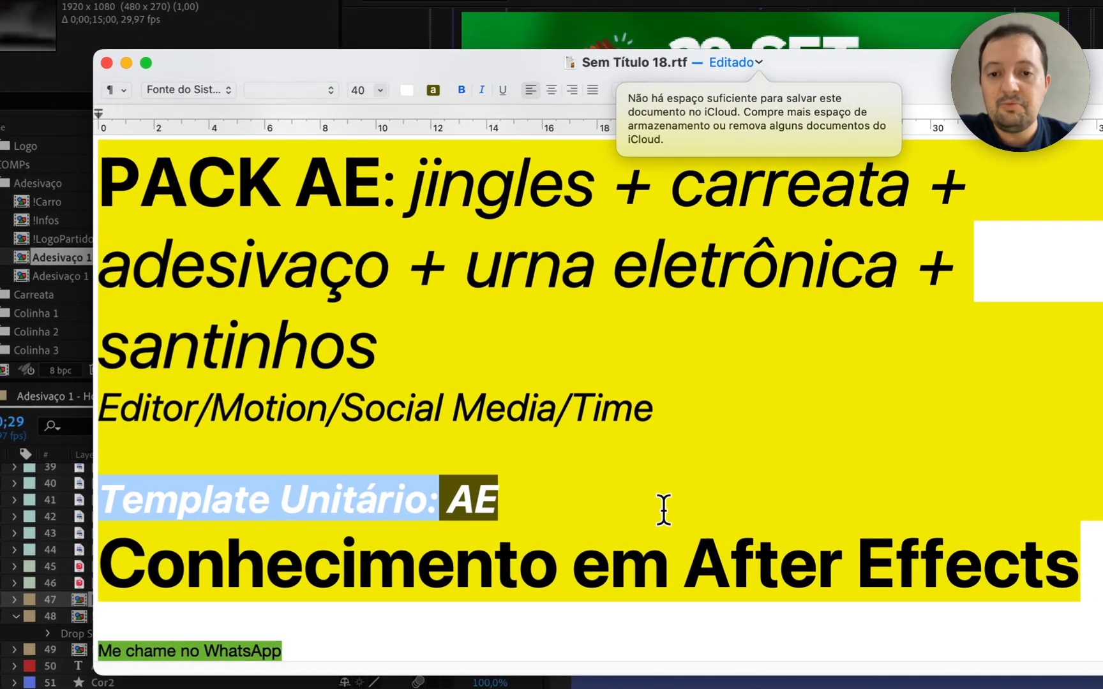
click(165, 491)
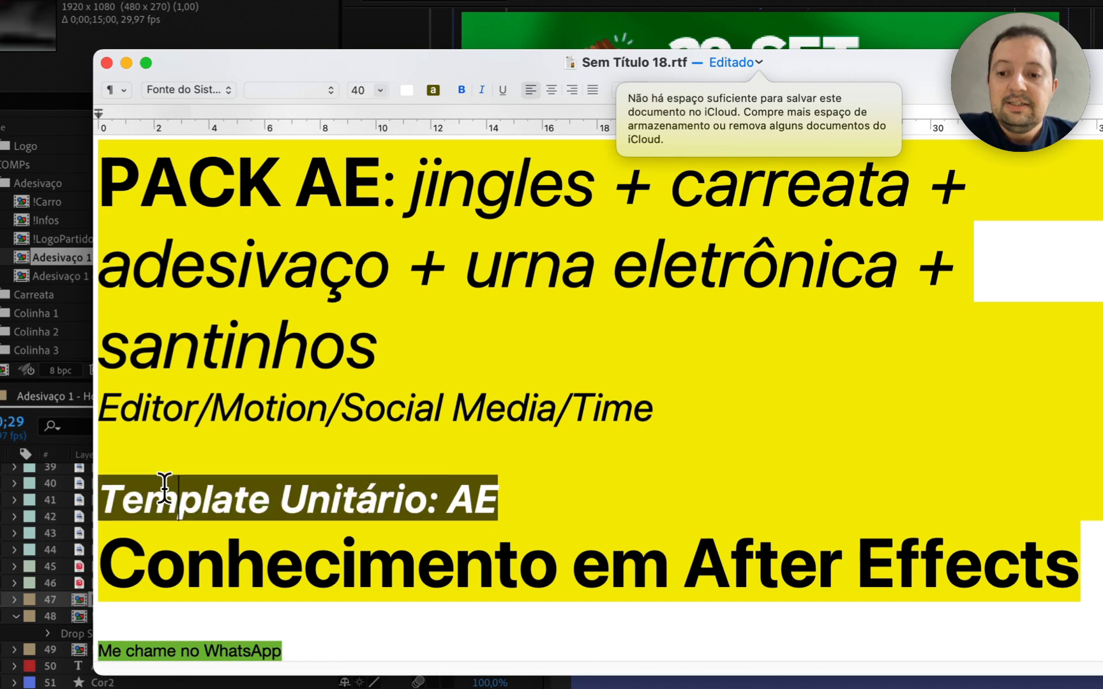
scroll(304, 287, up, 5)
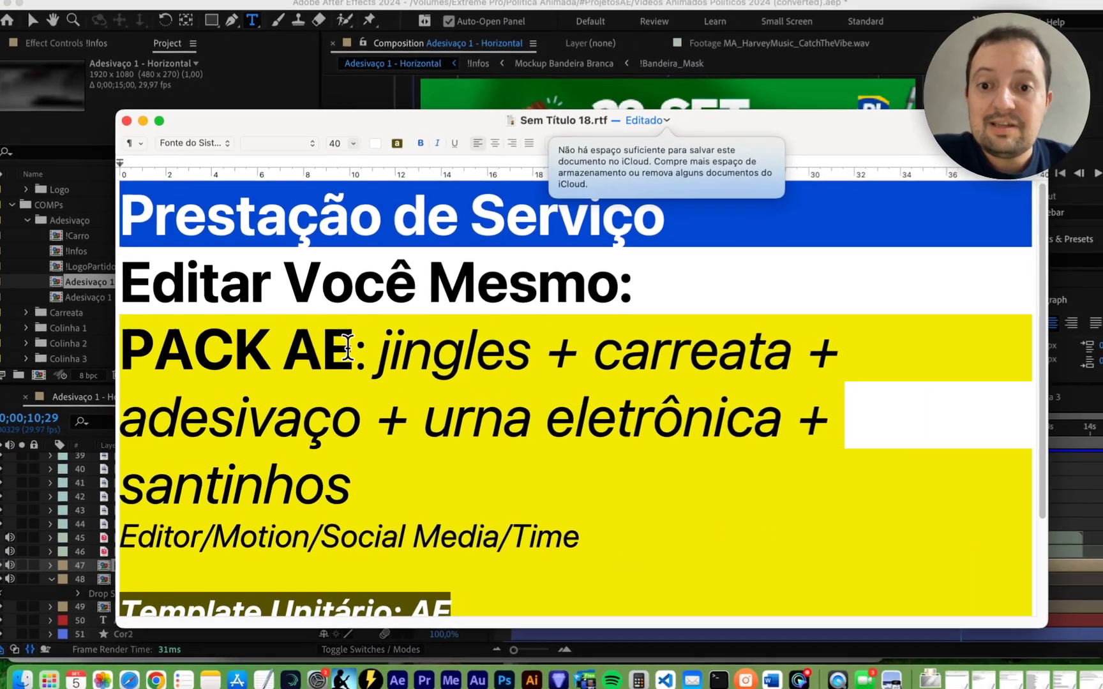
scroll(342, 354, down, 5)
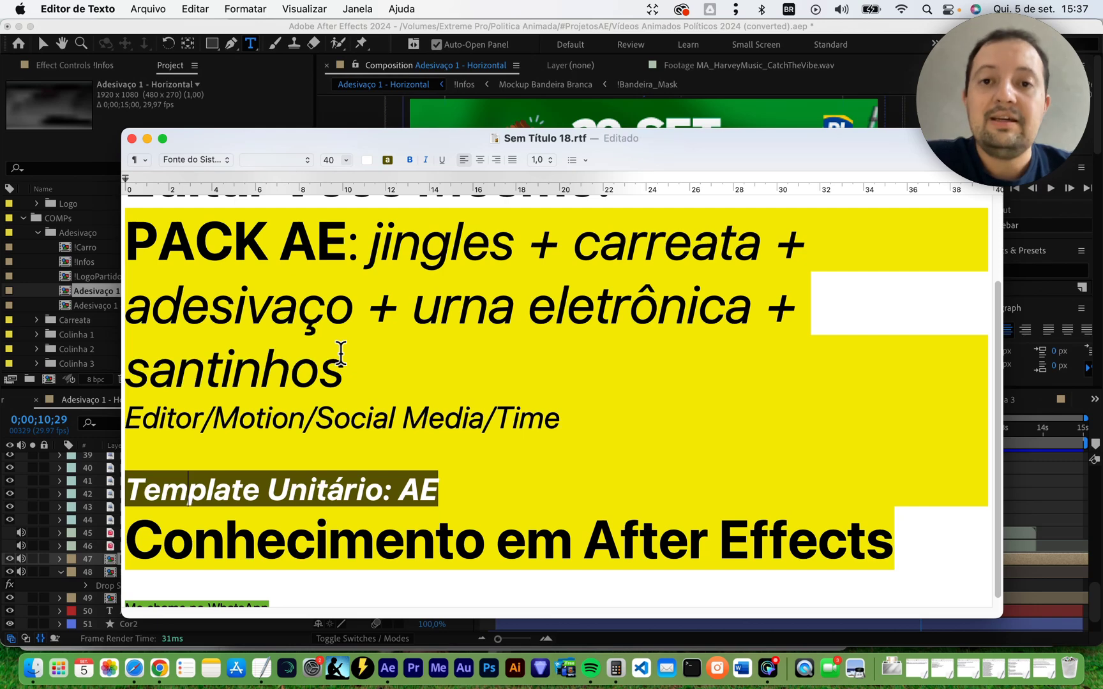
scroll(341, 355, down, 1)
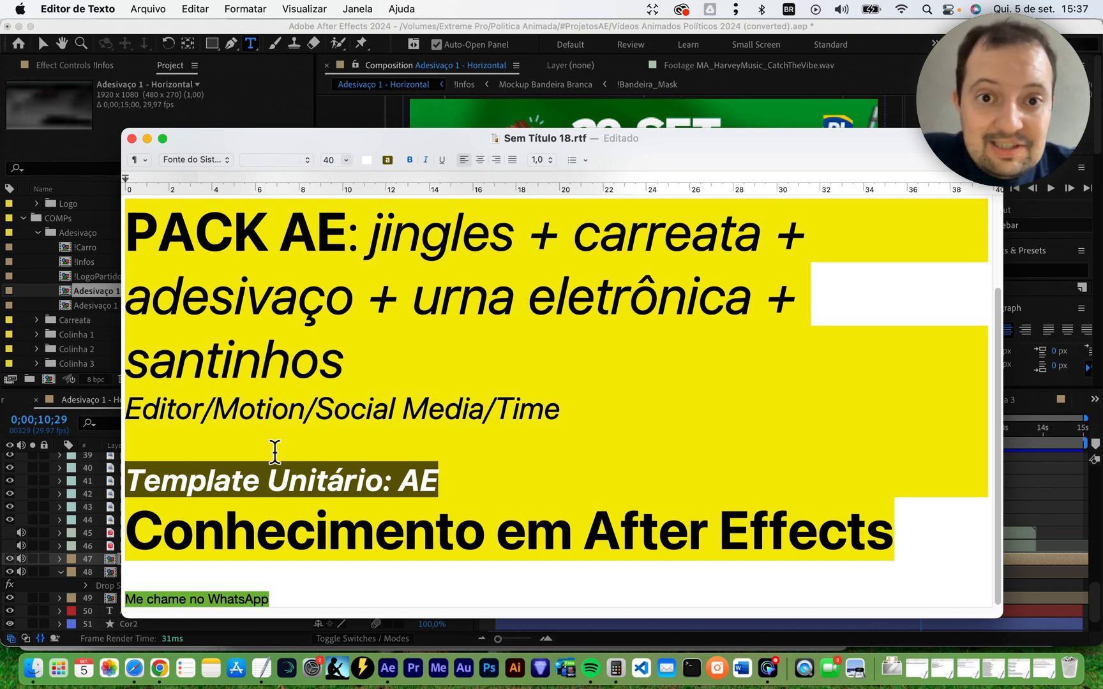
Preview Adesivaço 1 - Horizontal from the first frame with system audio muted.
click(1009, 481)
key(Home)
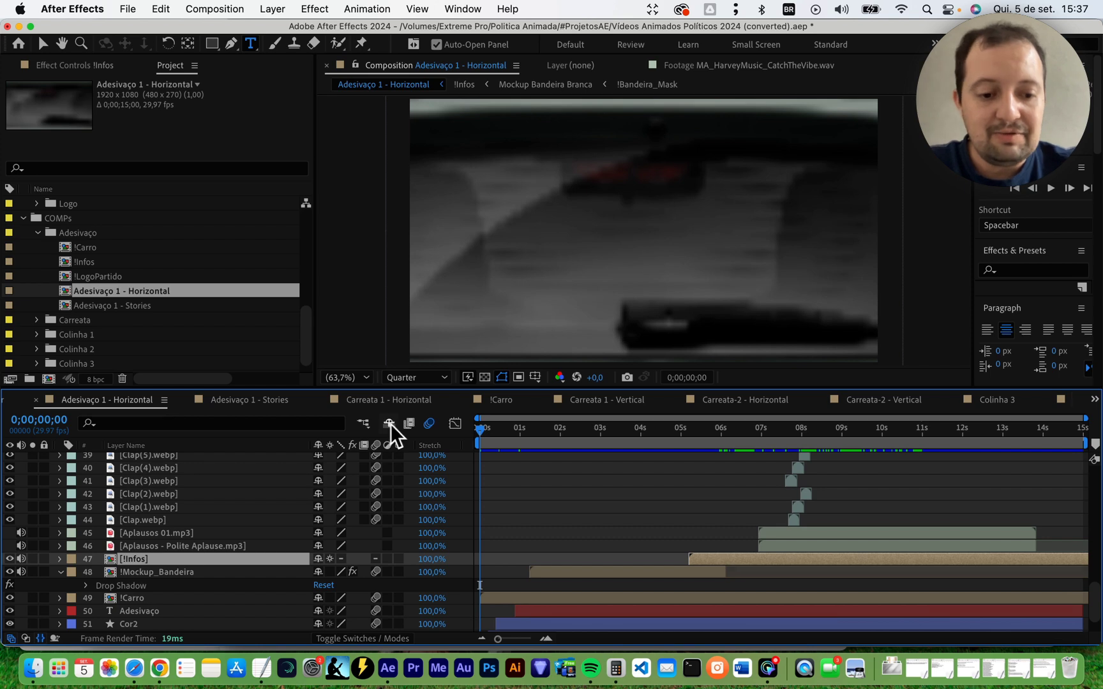
key(XF86AudioMute)
key(space)
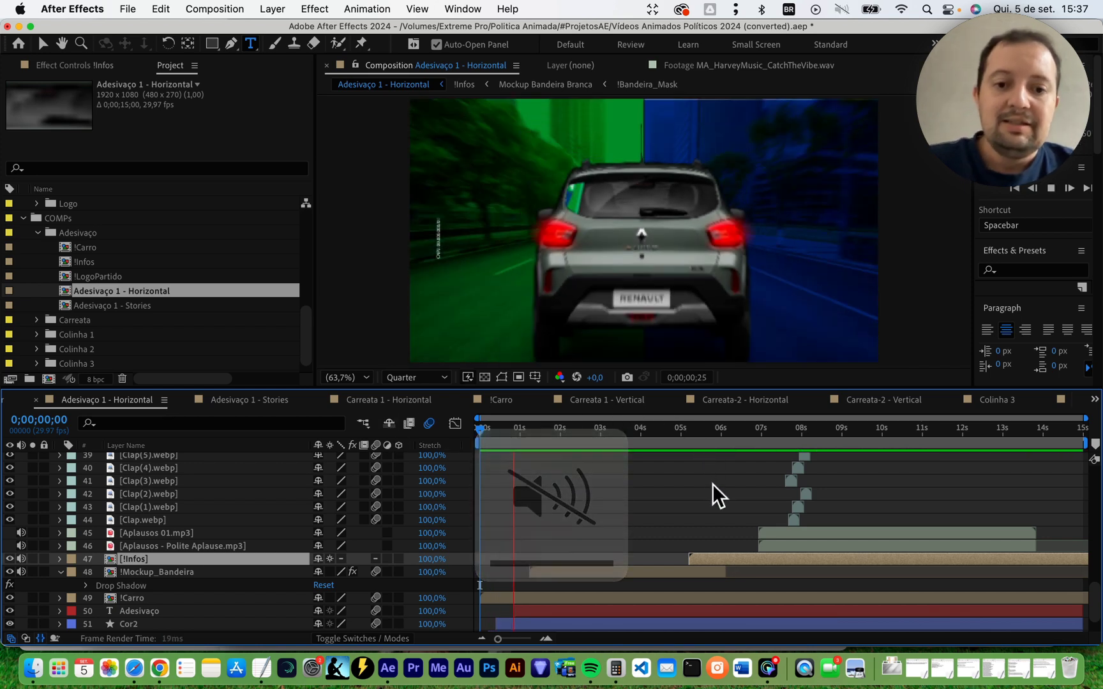